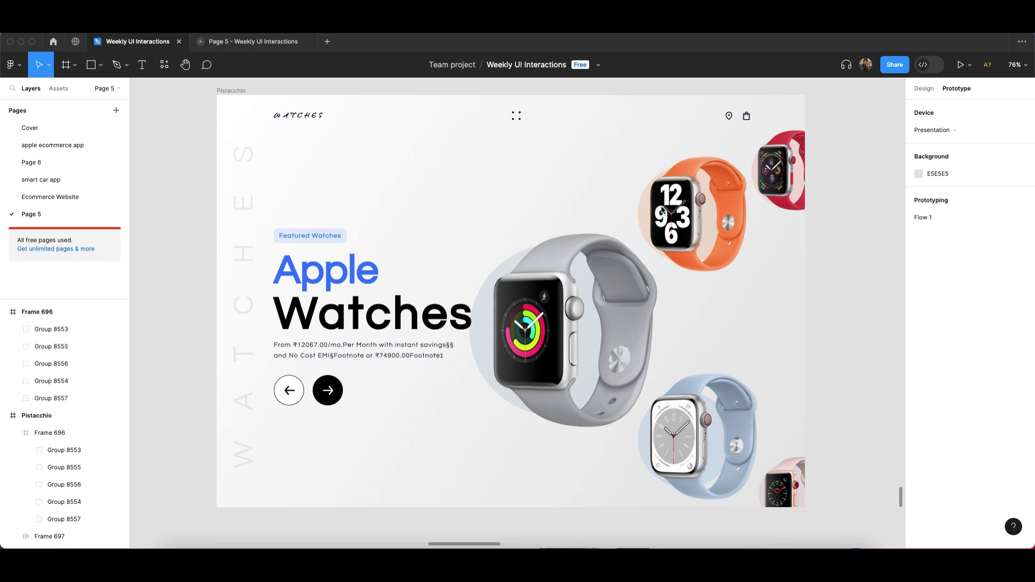
Examine the Pistacchio landing page and the framed group of watches beside its heading.
{"action": "left_click", "coordinate": [241, 273]}
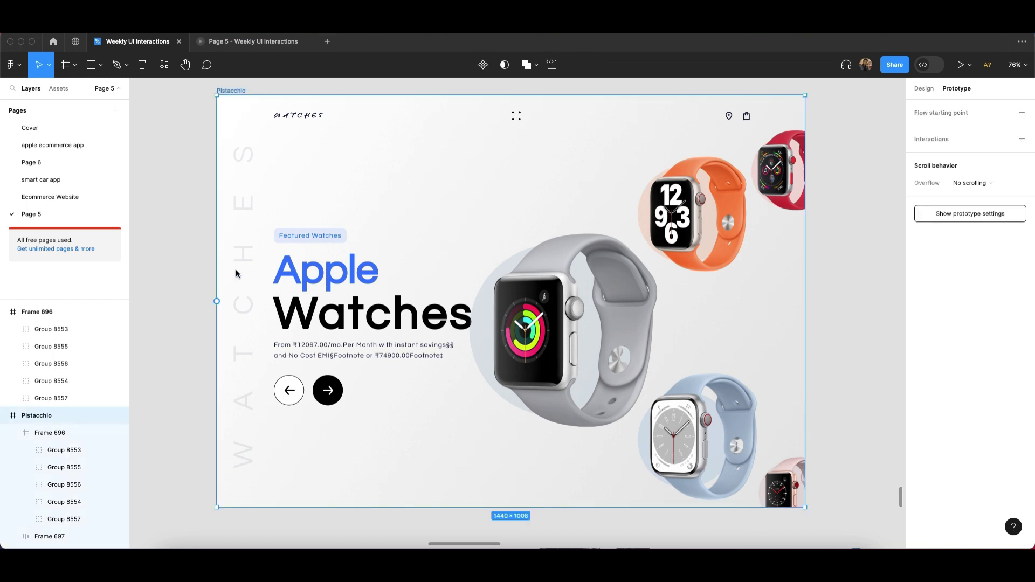
{"action": "scroll", "coordinate": [360, 318], "scroll_direction": "down", "scroll_amount": 2}
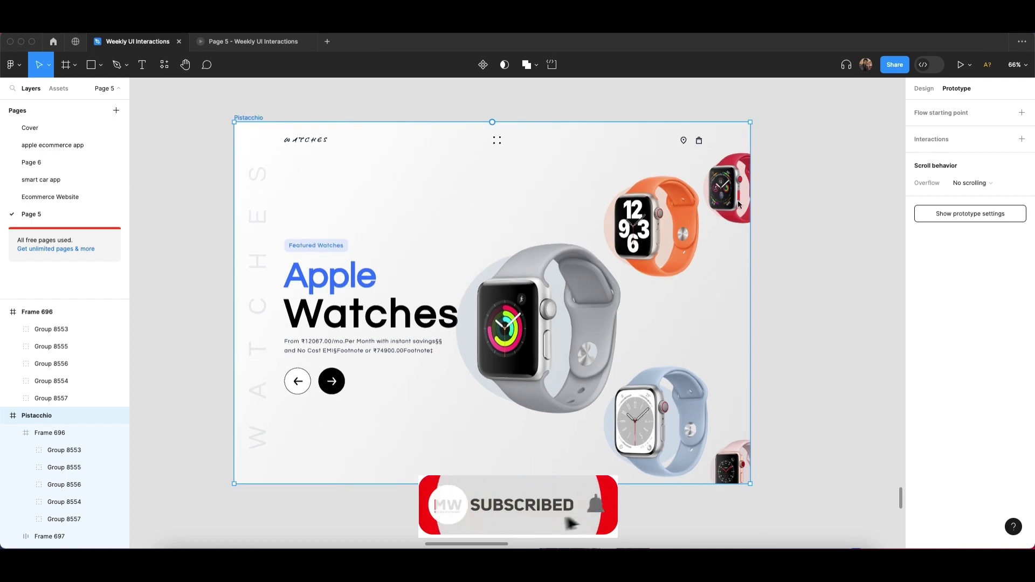
{"action": "scroll", "coordinate": [508, 249], "scroll_direction": "right", "scroll_amount": 2}
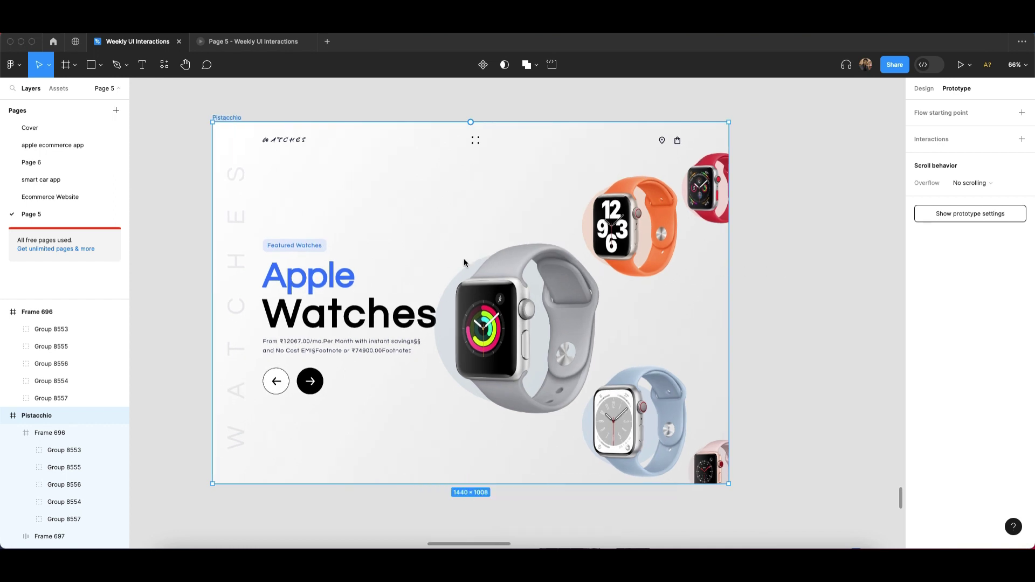
{"action": "left_click", "coordinate": [485, 291]}
{"action": "scroll", "coordinate": [485, 291], "scroll_direction": "down", "scroll_amount": 2}
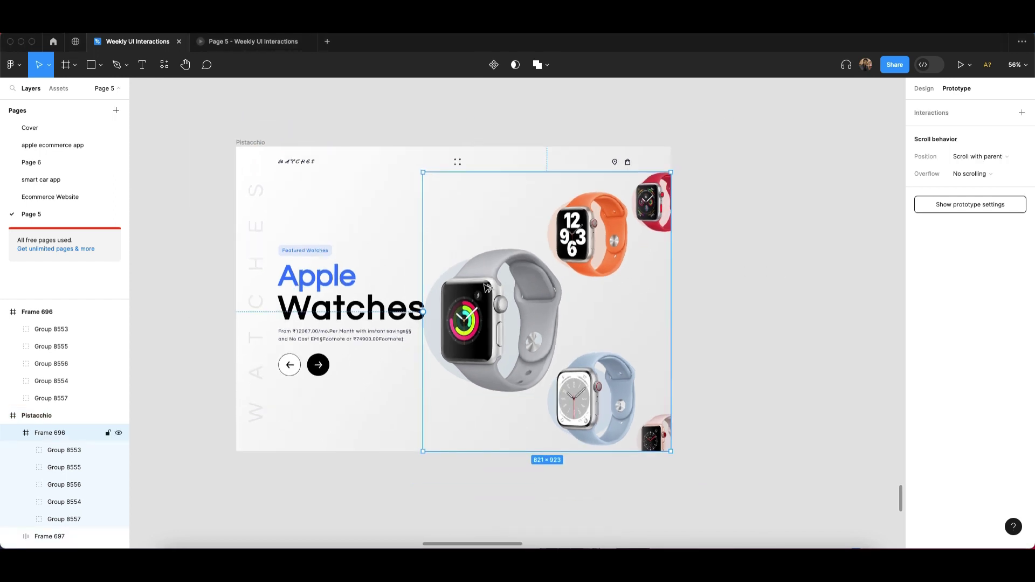
{"action": "left_click_drag", "start_coordinate": [487, 289], "coordinate": [739, 281]}
{"action": "scroll", "coordinate": [738, 281], "scroll_direction": "right", "scroll_amount": 1}
{"action": "key", "text": "Delete"}
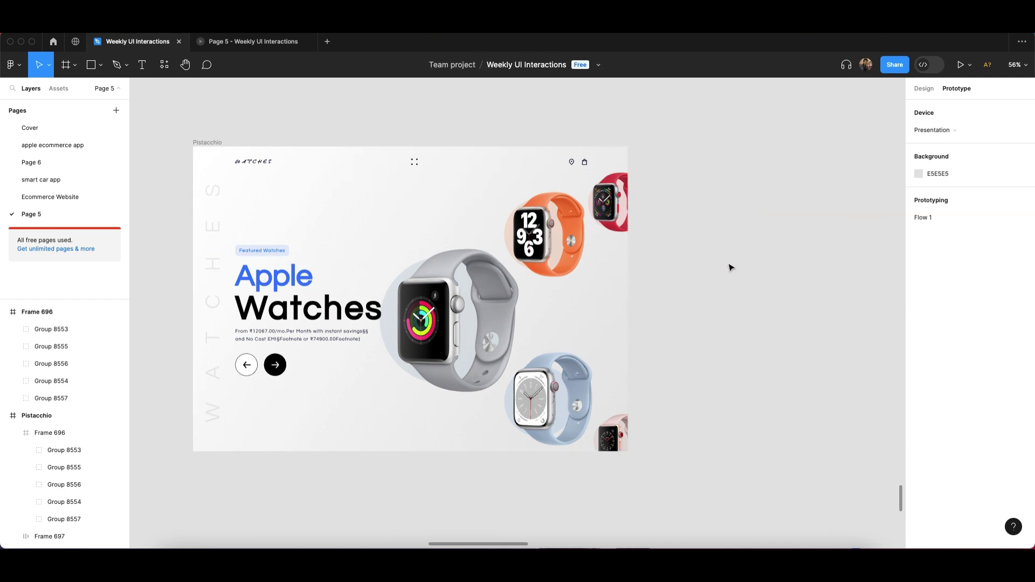
{"action": "scroll", "coordinate": [636, 306], "scroll_direction": "up", "scroll_amount": 3}
{"action": "left_click", "coordinate": [484, 298]}
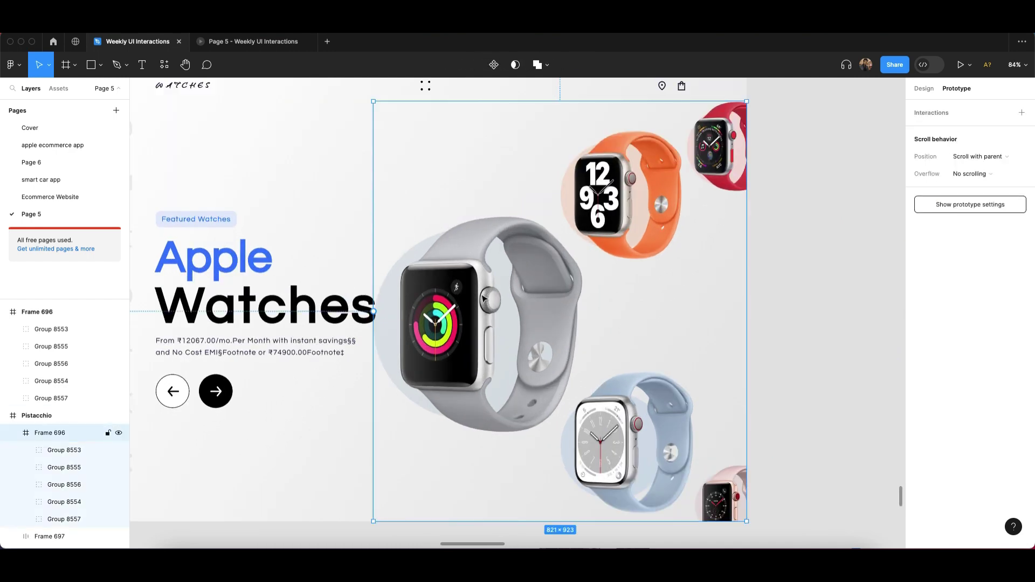
{"action": "scroll", "coordinate": [477, 294], "scroll_direction": "down", "scroll_amount": 2}
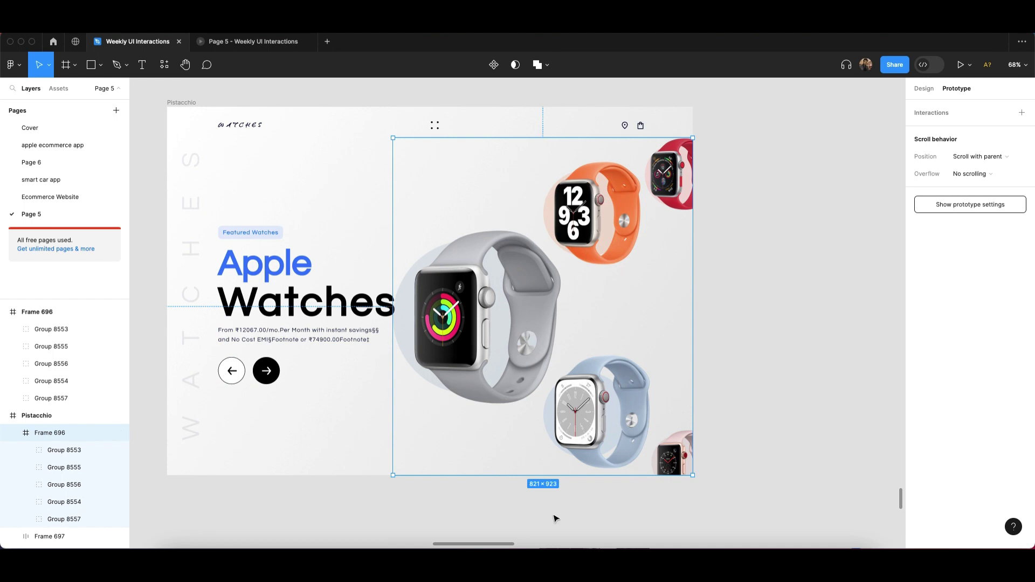
{"action": "left_click", "coordinate": [748, 286]}
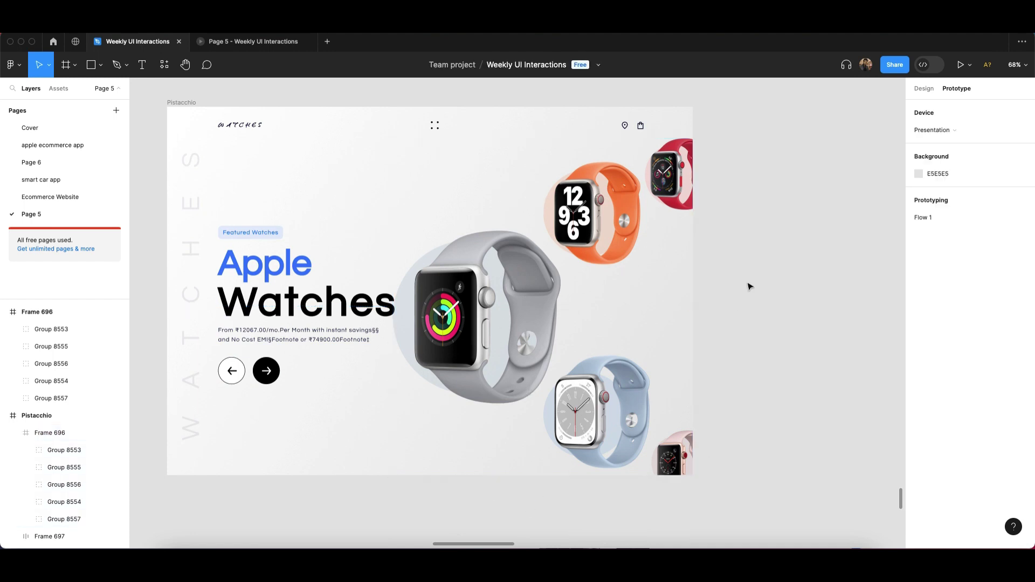
{"action": "left_click", "coordinate": [481, 289]}
{"action": "scroll", "coordinate": [470, 252], "scroll_direction": "up", "scroll_amount": 2}
{"action": "left_click", "coordinate": [804, 192]}
{"action": "scroll", "coordinate": [803, 192], "scroll_direction": "down", "scroll_amount": 1}
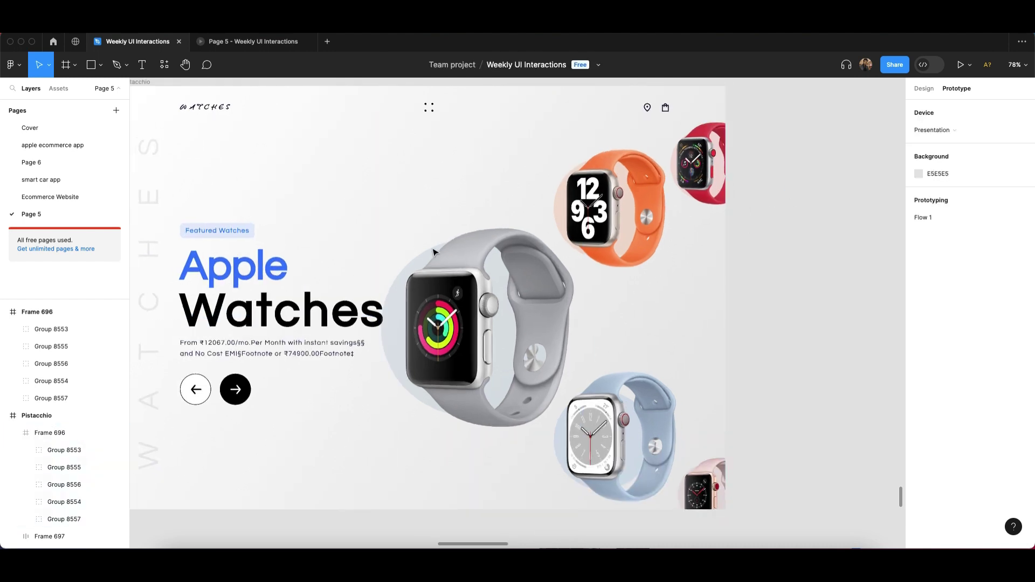
{"action": "left_click", "coordinate": [572, 266]}
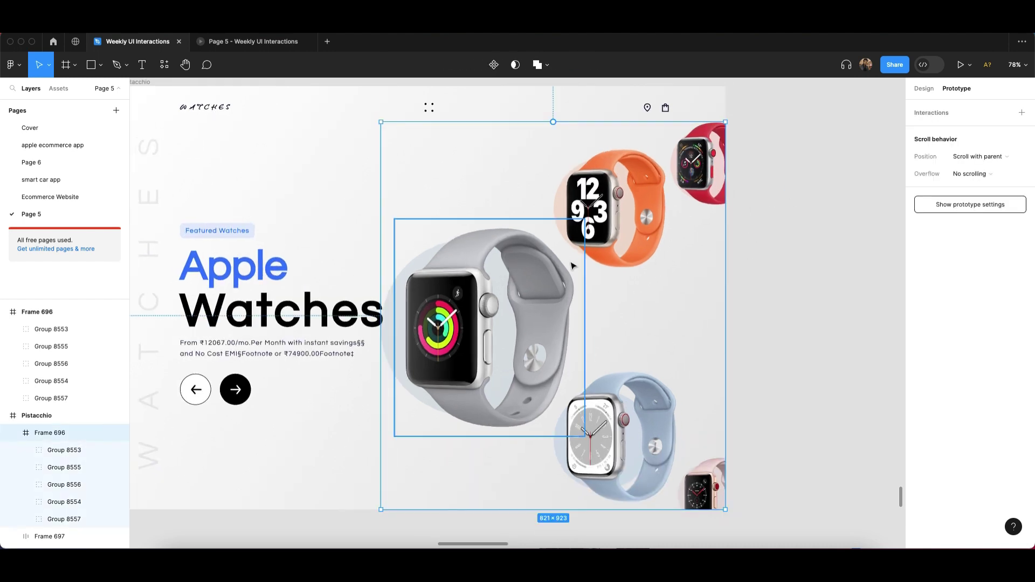
{"action": "left_click", "coordinate": [809, 172]}
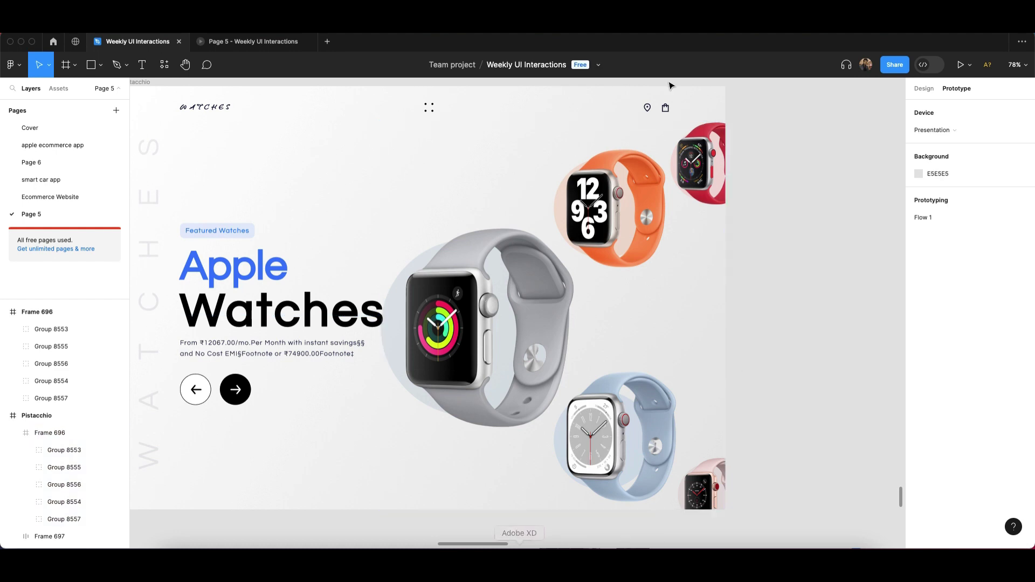
{"action": "left_click", "coordinate": [563, 223]}
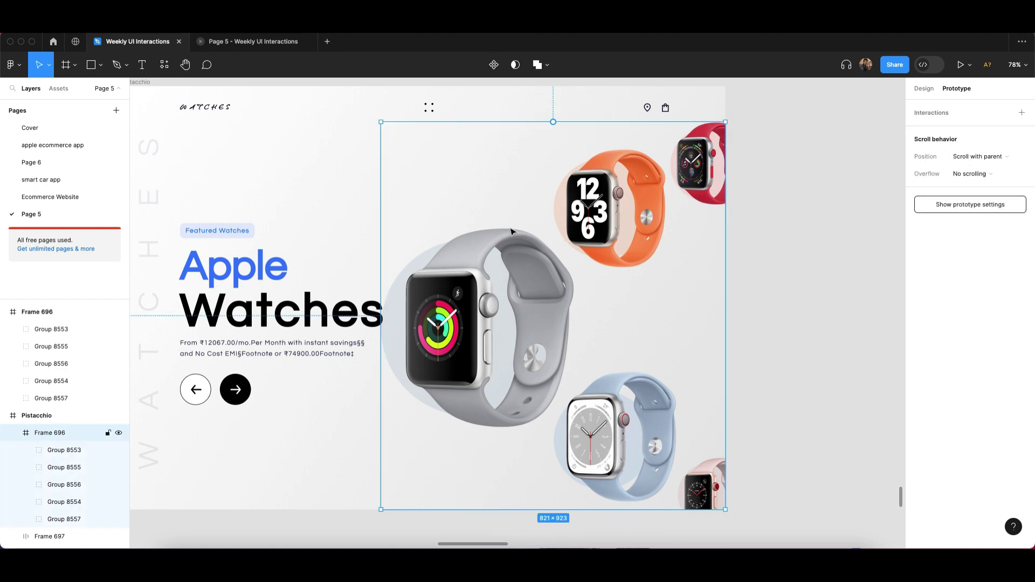
{"action": "scroll", "coordinate": [511, 232], "scroll_direction": "down", "scroll_amount": 3}
{"action": "left_click", "coordinate": [744, 194]}
{"action": "left_click", "coordinate": [596, 209]}
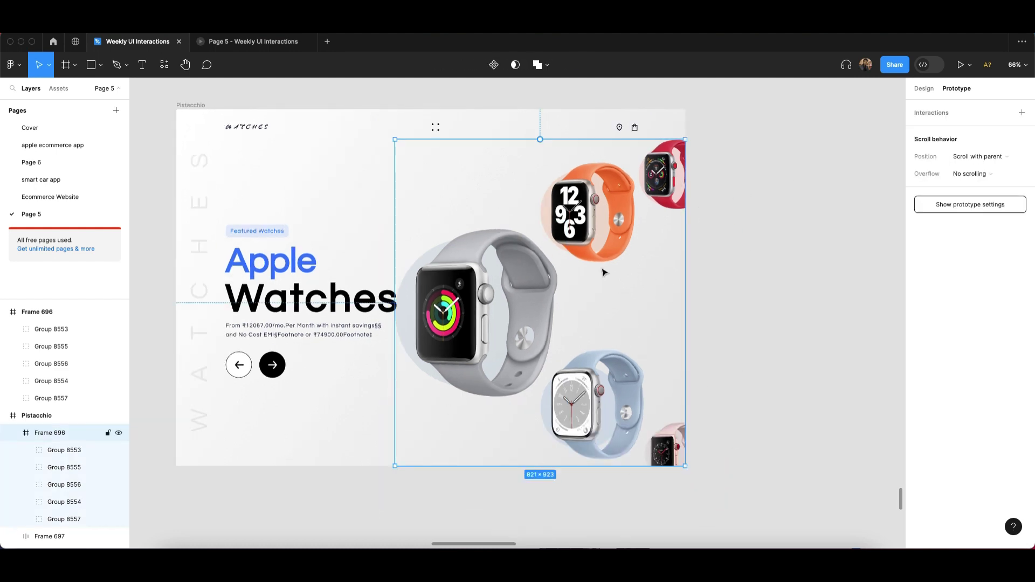
{"action": "scroll", "coordinate": [490, 317], "scroll_direction": "up", "scroll_amount": 3}
{"action": "scroll", "coordinate": [504, 295], "scroll_direction": "down", "scroll_amount": 3}
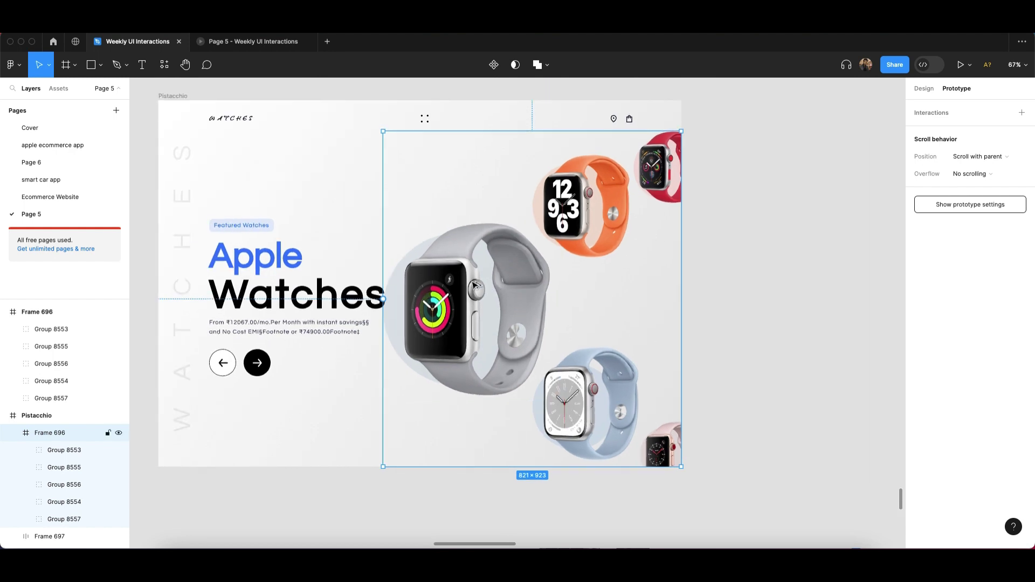
Duplicate the watch artwork frame out of the Pistacchio page onto the empty canvas beside it.
{"action": "left_click_drag", "start_coordinate": [452, 287], "coordinate": [579, 300]}
{"action": "left_click", "coordinate": [472, 123]}
{"action": "left_click_drag", "start_coordinate": [474, 126], "coordinate": [483, 126]}
{"action": "left_click", "coordinate": [511, 108]}
{"action": "left_click", "coordinate": [464, 126]}
{"action": "scroll", "coordinate": [527, 94], "scroll_direction": "down", "scroll_amount": 1}
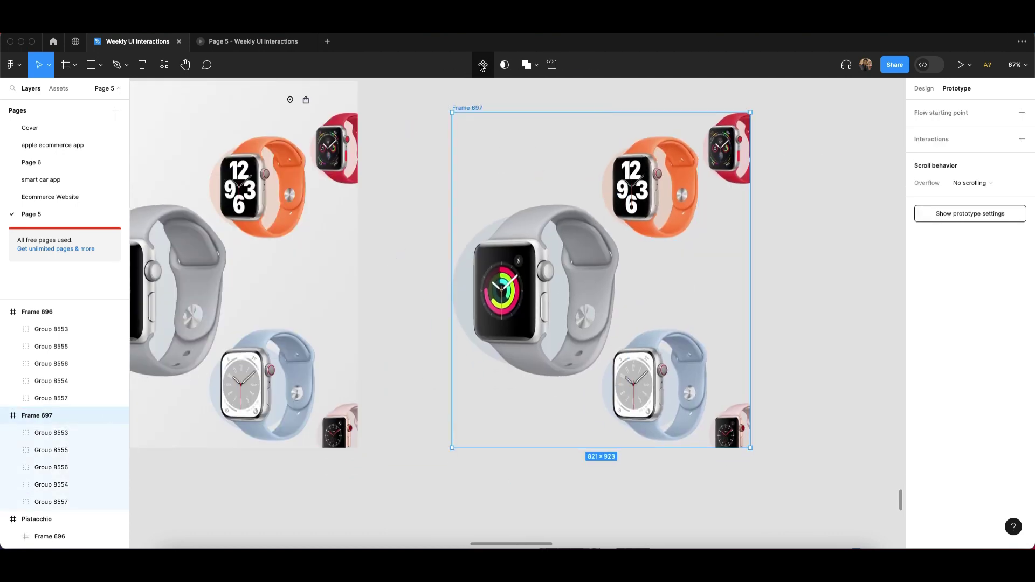
Turn the duplicated watch frame into a component and give it a variant property.
{"action": "left_click", "coordinate": [541, 99]}
{"action": "left_click", "coordinate": [471, 109]}
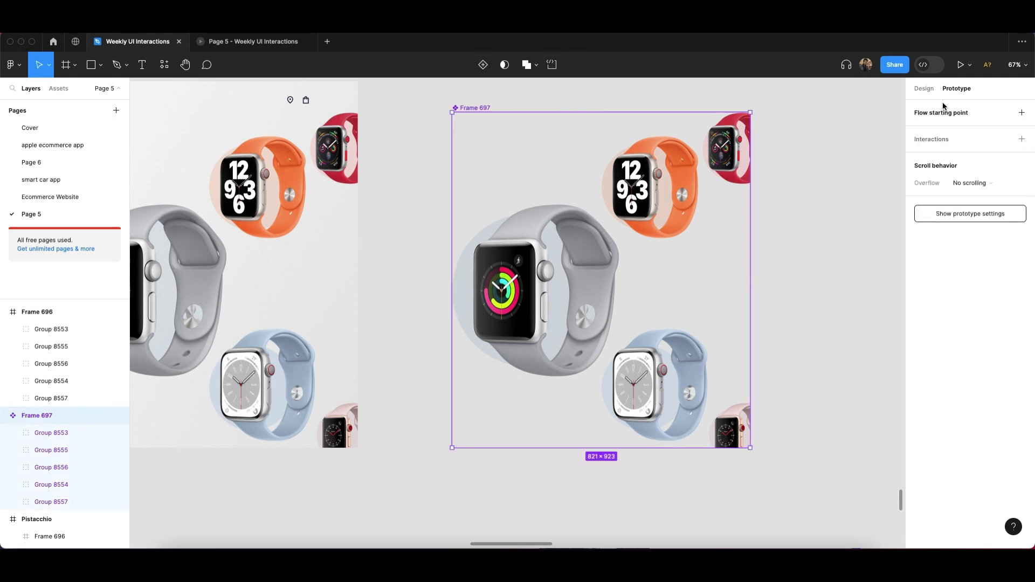
{"action": "left_click", "coordinate": [924, 89]}
{"action": "left_click", "coordinate": [1022, 257]}
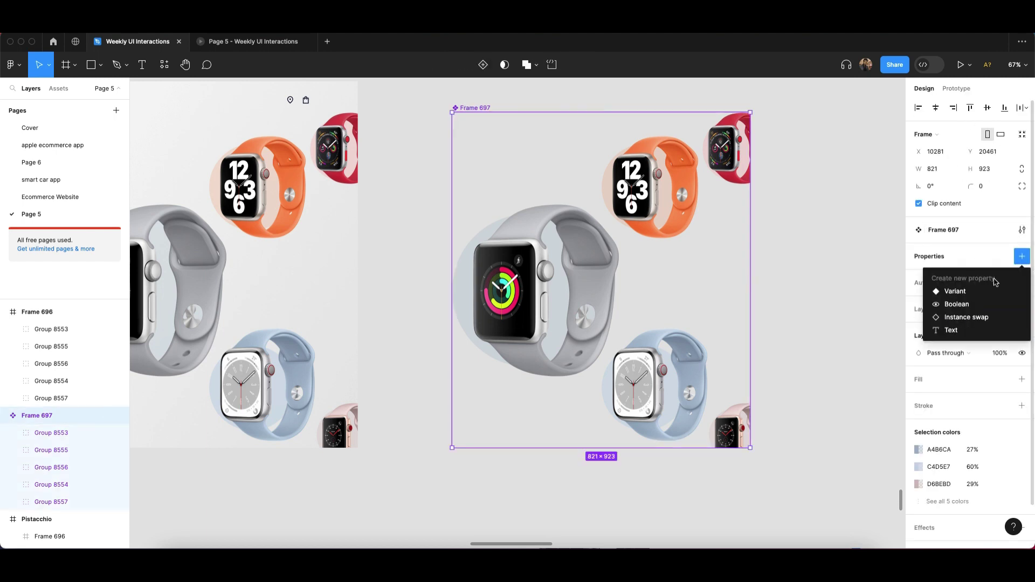
{"action": "left_click", "coordinate": [955, 291]}
Add a second variant to the Frame 697 component set.
{"action": "scroll", "coordinate": [507, 427], "scroll_direction": "down", "scroll_amount": 2}
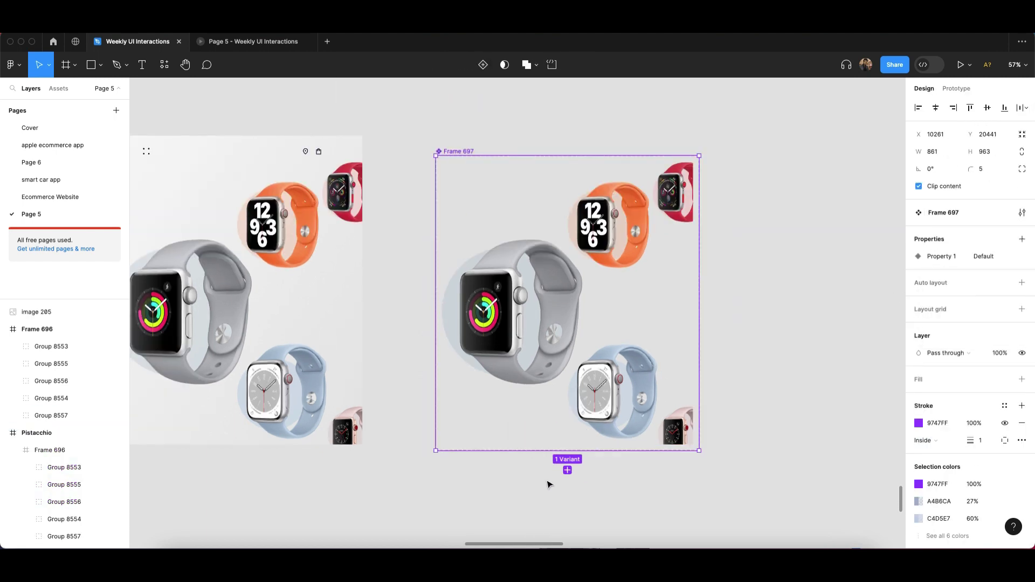
{"action": "left_click", "coordinate": [567, 470]}
{"action": "scroll", "coordinate": [527, 353], "scroll_direction": "down", "scroll_amount": 2}
{"action": "key", "text": "Escape"}
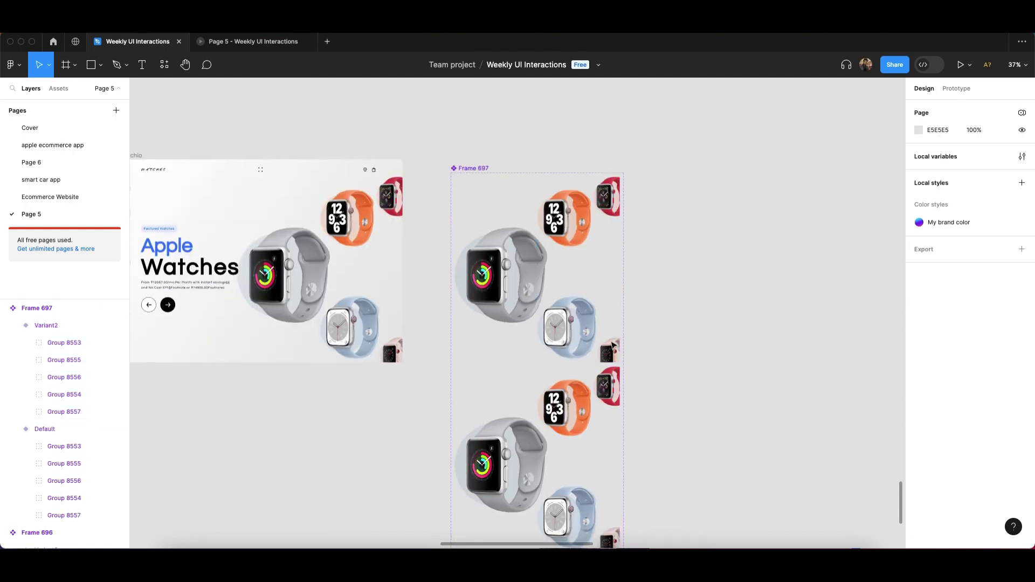
Widen the Frame 697 component set to about 1155.
{"action": "scroll", "coordinate": [621, 339], "scroll_direction": "up", "scroll_amount": 2}
{"action": "left_click", "coordinate": [432, 141]}
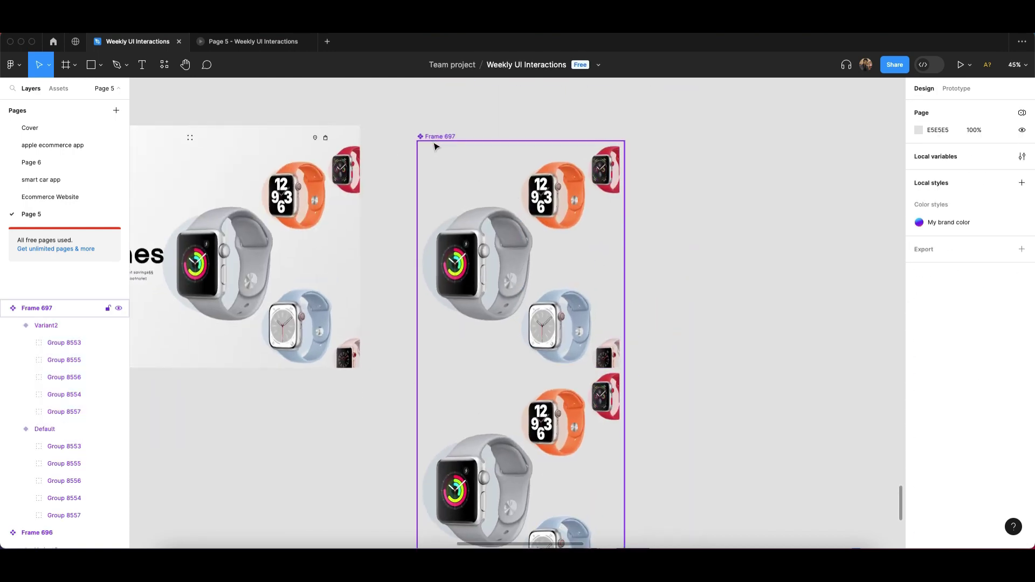
{"action": "scroll", "coordinate": [621, 275], "scroll_direction": "down", "scroll_amount": 3}
{"action": "left_click_drag", "start_coordinate": [627, 262], "coordinate": [695, 263]}
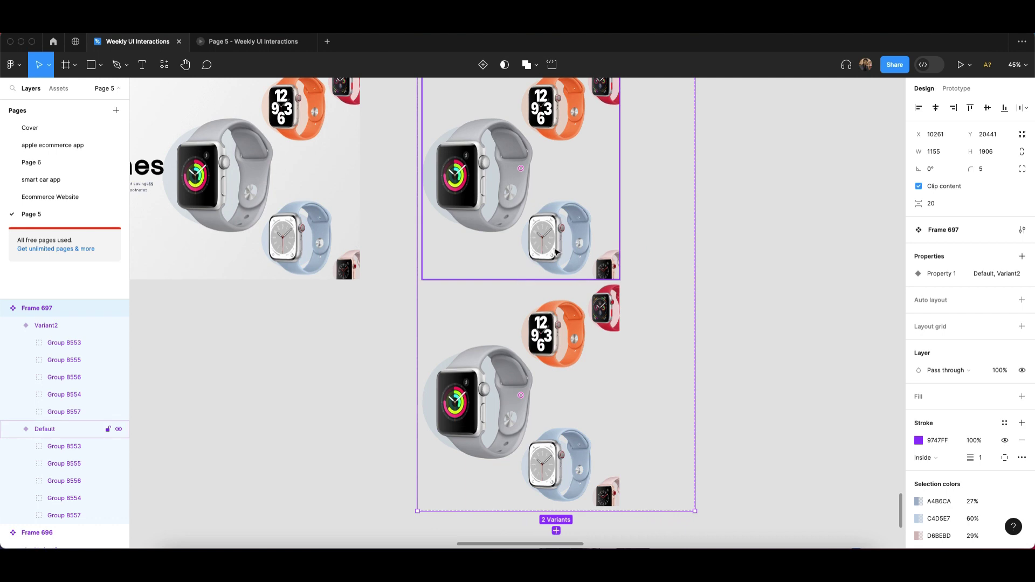
Move both variants together to the horizontal middle of the widened component set.
{"action": "key", "text": "Return"}
{"action": "scroll", "coordinate": [553, 317], "scroll_direction": "up", "scroll_amount": 2}
{"action": "left_click_drag", "start_coordinate": [553, 317], "coordinate": [571, 344]}
{"action": "left_click", "coordinate": [737, 325]}
{"action": "left_click", "coordinate": [501, 306]}
{"action": "left_click", "coordinate": [566, 391], "text": "shift"}
{"action": "scroll", "coordinate": [743, 343], "scroll_direction": "down", "scroll_amount": 2}
{"action": "scroll", "coordinate": [743, 343], "scroll_direction": "down", "scroll_amount": 2}
{"action": "left_click", "coordinate": [742, 343]}
Scale the large grey watch in Variant2 down to about 319 × 340.
{"action": "scroll", "coordinate": [523, 333], "scroll_direction": "up", "scroll_amount": 3}
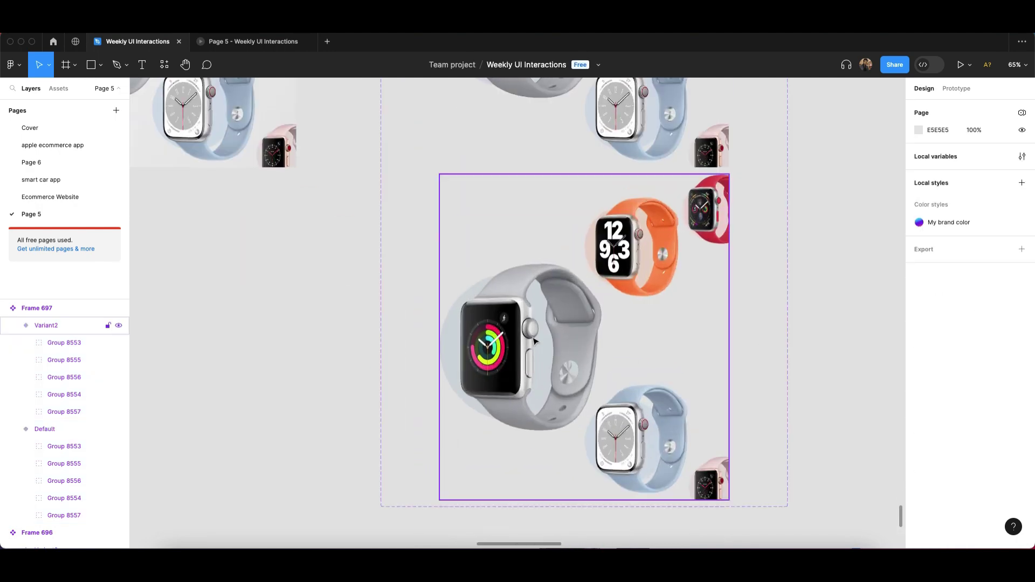
{"action": "double_click", "coordinate": [531, 340]}
{"action": "scroll", "coordinate": [533, 341], "scroll_direction": "up", "scroll_amount": 2}
{"action": "scroll", "coordinate": [535, 341], "scroll_direction": "down", "scroll_amount": 2}
{"action": "scroll", "coordinate": [557, 343], "scroll_direction": "down", "scroll_amount": 5}
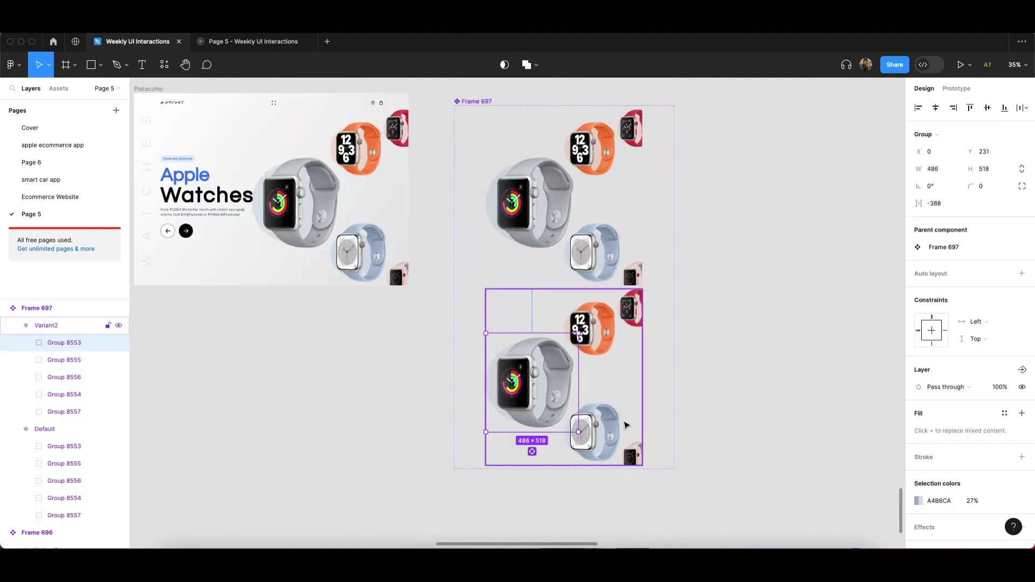
{"action": "left_click", "coordinate": [593, 431]}
{"action": "scroll", "coordinate": [591, 437], "scroll_direction": "up", "scroll_amount": 5}
{"action": "left_click", "coordinate": [528, 356]}
{"action": "scroll", "coordinate": [426, 275], "scroll_direction": "up", "scroll_amount": 1}
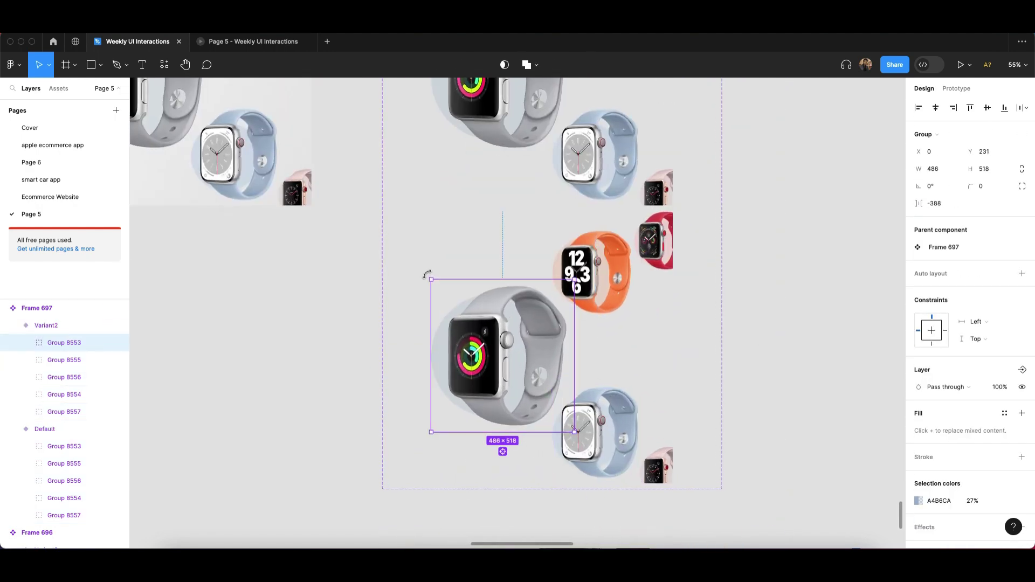
{"action": "left_click_drag", "start_coordinate": [431, 281], "coordinate": [465, 311]}
{"action": "left_click", "coordinate": [571, 410]}
Try to move the scaled grey watch onto the blue watch's place in Variant2, and undo the move.
{"action": "scroll", "coordinate": [532, 388], "scroll_direction": "up", "scroll_amount": 3}
{"action": "left_click", "coordinate": [506, 369]}
{"action": "scroll", "coordinate": [453, 308], "scroll_direction": "up", "scroll_amount": 1}
{"action": "left_click_drag", "start_coordinate": [507, 353], "coordinate": [600, 420]}
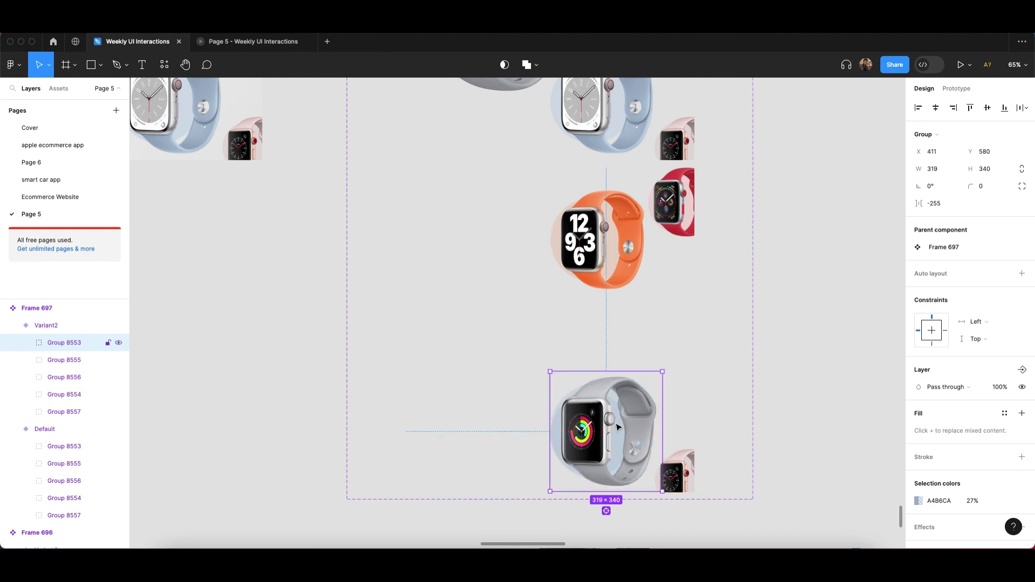
{"action": "key", "text": "super+z"}
Shrink the blue watch into Variant2's lower-right corner, partly cut off, and move the small pink watch outside the frame at X 828, Y 891.
{"action": "left_click", "coordinate": [569, 425]}
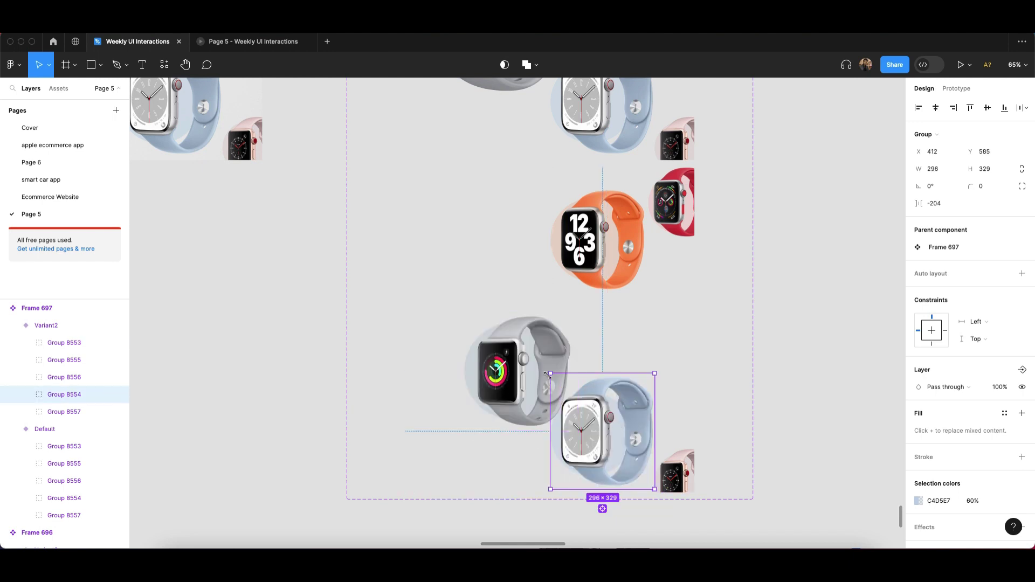
{"action": "left_click_drag", "start_coordinate": [547, 374], "coordinate": [708, 500]}
{"action": "scroll", "coordinate": [668, 450], "scroll_direction": "up", "scroll_amount": 5}
{"action": "scroll", "coordinate": [680, 464], "scroll_direction": "down", "scroll_amount": 3}
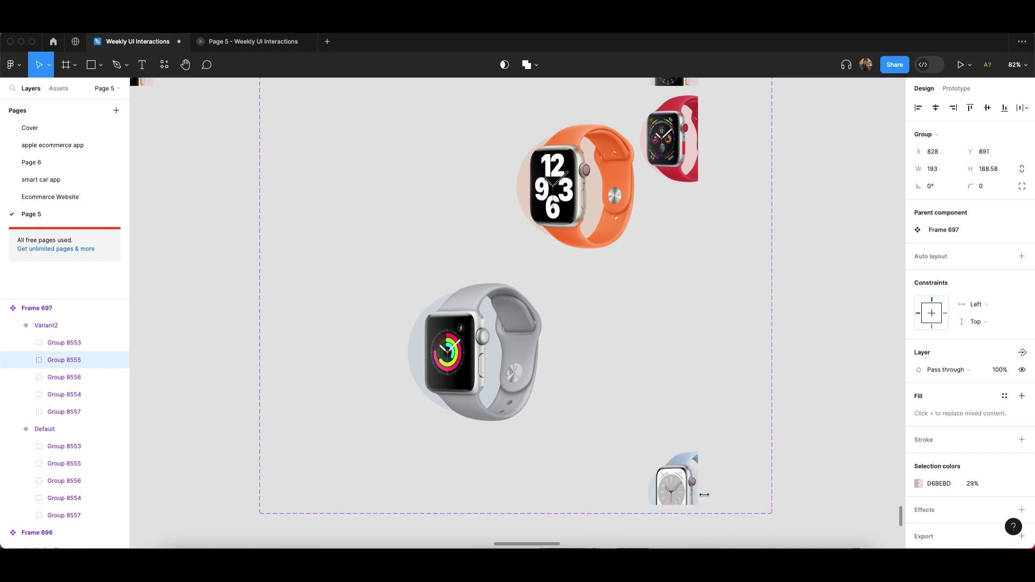
Move the grey watch in Variant2 into the blue watch's former place at about X 401, Y 608.
{"action": "scroll", "coordinate": [510, 401], "scroll_direction": "down", "scroll_amount": 5}
{"action": "left_click", "coordinate": [509, 411]}
{"action": "scroll", "coordinate": [506, 410], "scroll_direction": "up", "scroll_amount": 3}
{"action": "left_click_drag", "start_coordinate": [507, 411], "coordinate": [575, 454]}
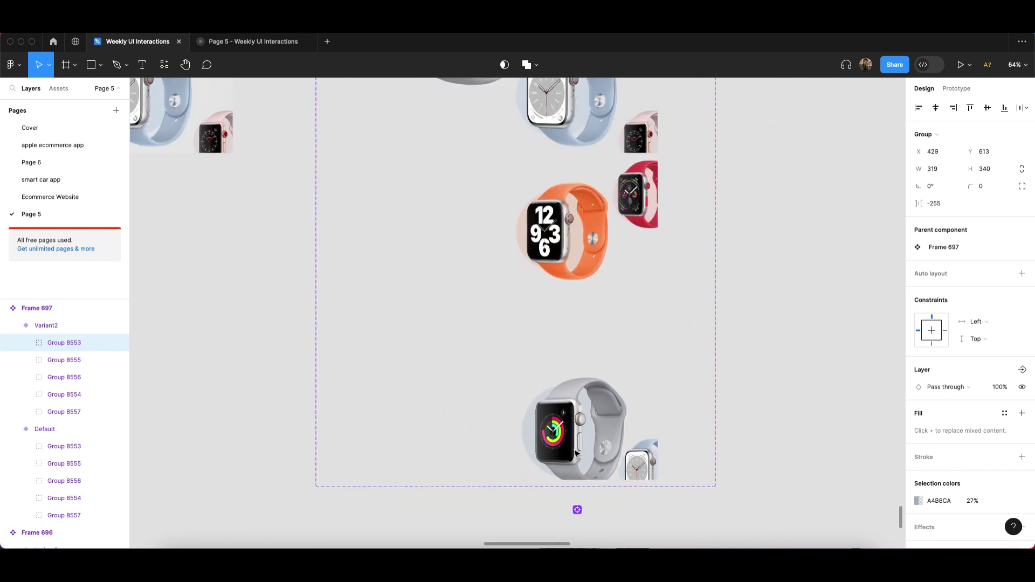
{"action": "scroll", "coordinate": [576, 454], "scroll_direction": "down", "scroll_amount": 3}
Compare the size and position of the grey watch in Variant2 with the blue watch in the Default variant.
{"action": "left_click", "coordinate": [562, 224]}
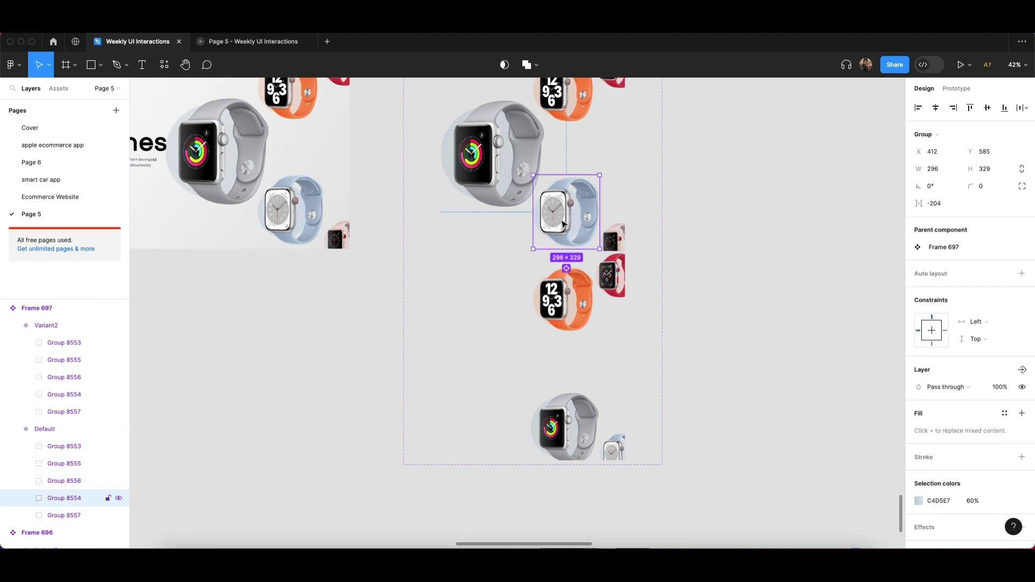
{"action": "key", "text": "super+z"}
{"action": "left_click", "coordinate": [631, 286]}
{"action": "double_click", "coordinate": [547, 207]}
{"action": "left_click", "coordinate": [570, 239]}
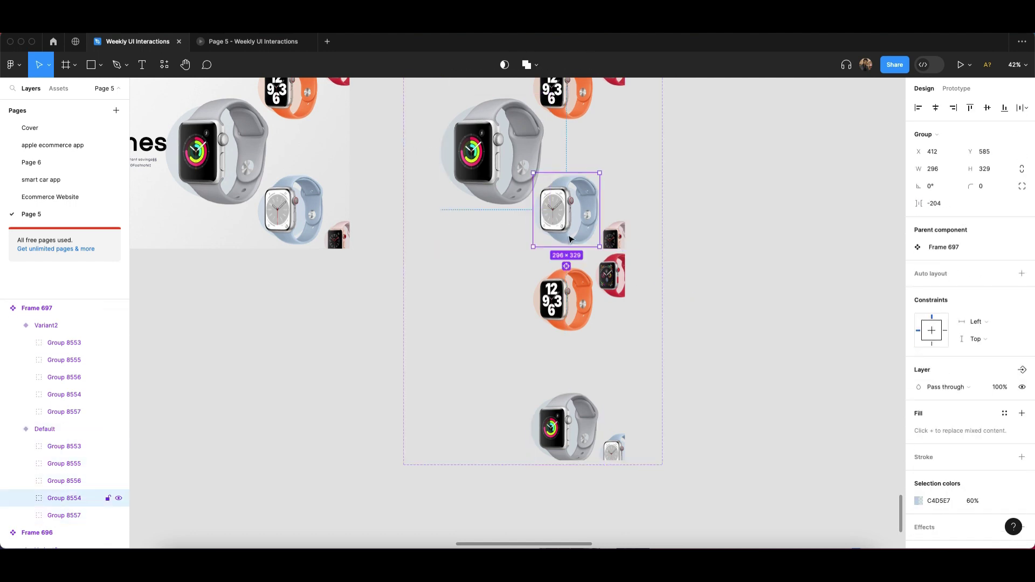
{"action": "scroll", "coordinate": [573, 419], "scroll_direction": "up", "scroll_amount": 3}
{"action": "left_click", "coordinate": [573, 418], "text": "shift"}
{"action": "scroll", "coordinate": [573, 419], "scroll_direction": "up", "scroll_amount": 1}
{"action": "double_click", "coordinate": [575, 419]}
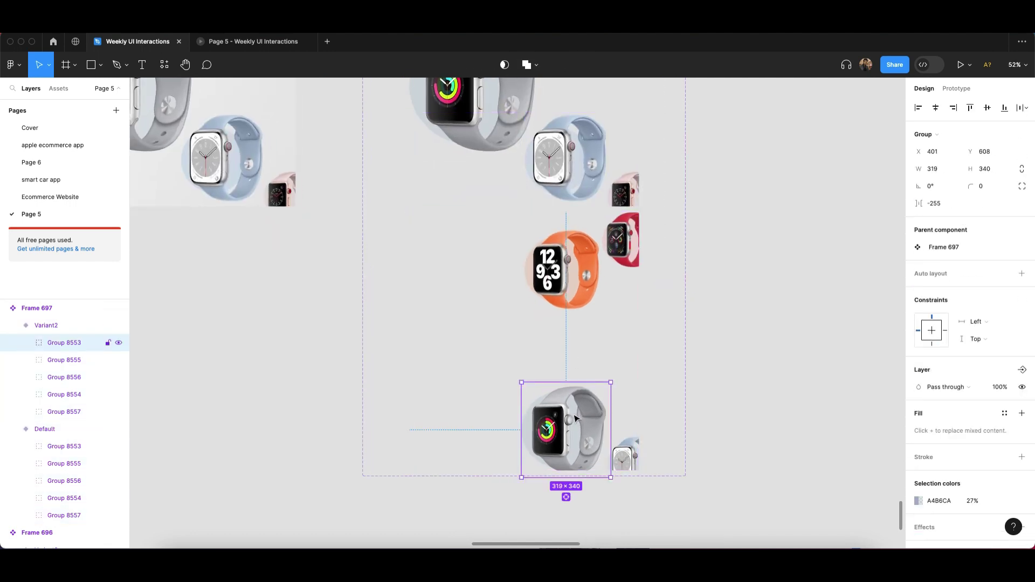
{"action": "left_click", "coordinate": [563, 162], "text": "shift"}
{"action": "scroll", "coordinate": [604, 376], "scroll_direction": "up", "scroll_amount": 2}
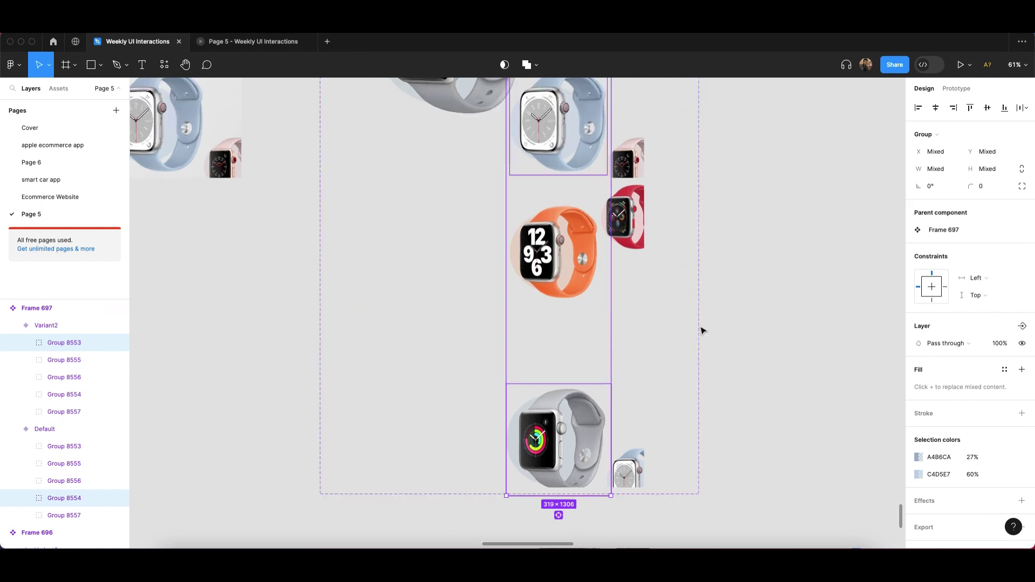
{"action": "left_click", "coordinate": [743, 405]}
{"action": "double_click", "coordinate": [531, 429]}
{"action": "left_click", "coordinate": [726, 379]}
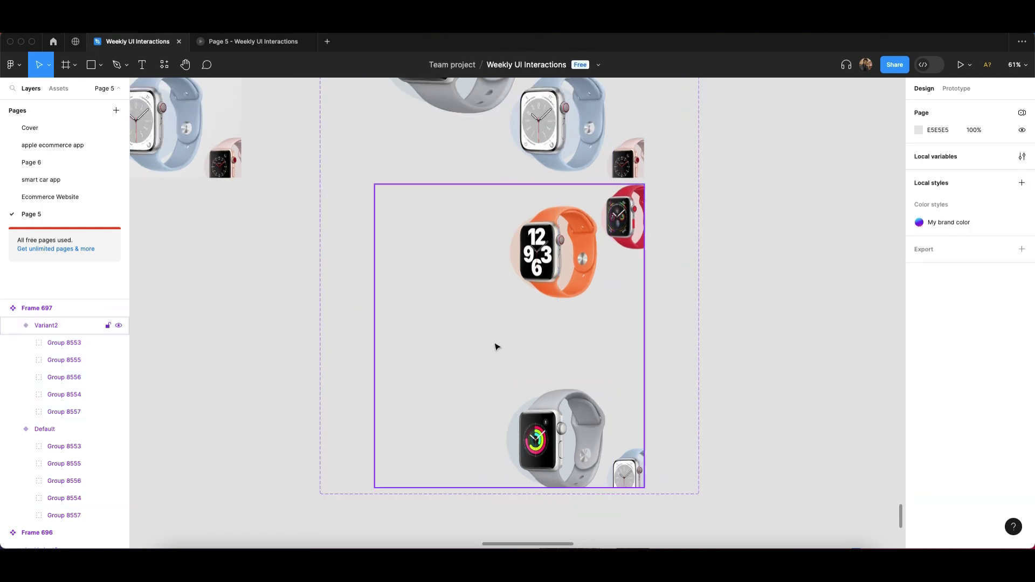
Enlarge the orange watch in Variant2 down and to the left to about 373 × 441.
{"action": "scroll", "coordinate": [520, 326], "scroll_direction": "up", "scroll_amount": 2}
{"action": "left_click", "coordinate": [555, 314]}
{"action": "scroll", "coordinate": [560, 331], "scroll_direction": "up", "scroll_amount": 2}
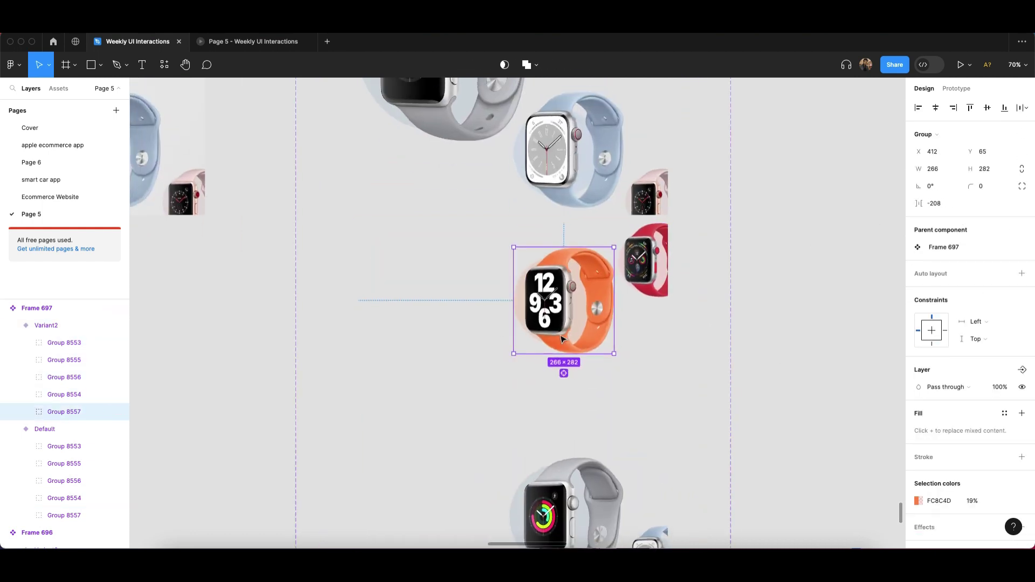
{"action": "left_click_drag", "start_coordinate": [513, 355], "coordinate": [473, 414]}
{"action": "scroll", "coordinate": [473, 399], "scroll_direction": "down", "scroll_amount": 5}
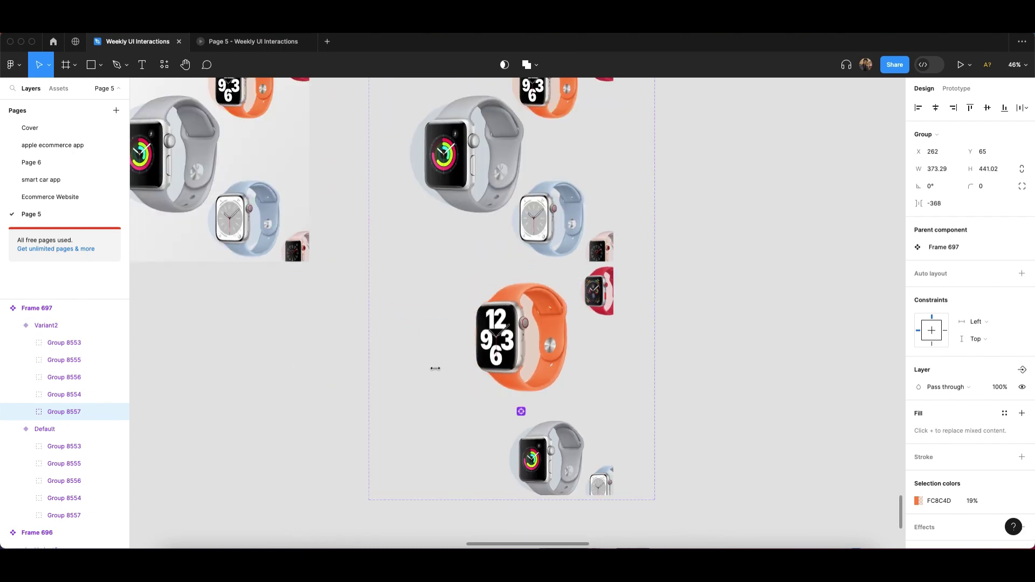
Enlarge the orange watch in Variant2 to about 487 × 576, matching the width of the grey watch in Default.
{"action": "double_click", "coordinate": [469, 185]}
{"action": "scroll", "coordinate": [427, 156], "scroll_direction": "up", "scroll_amount": 5}
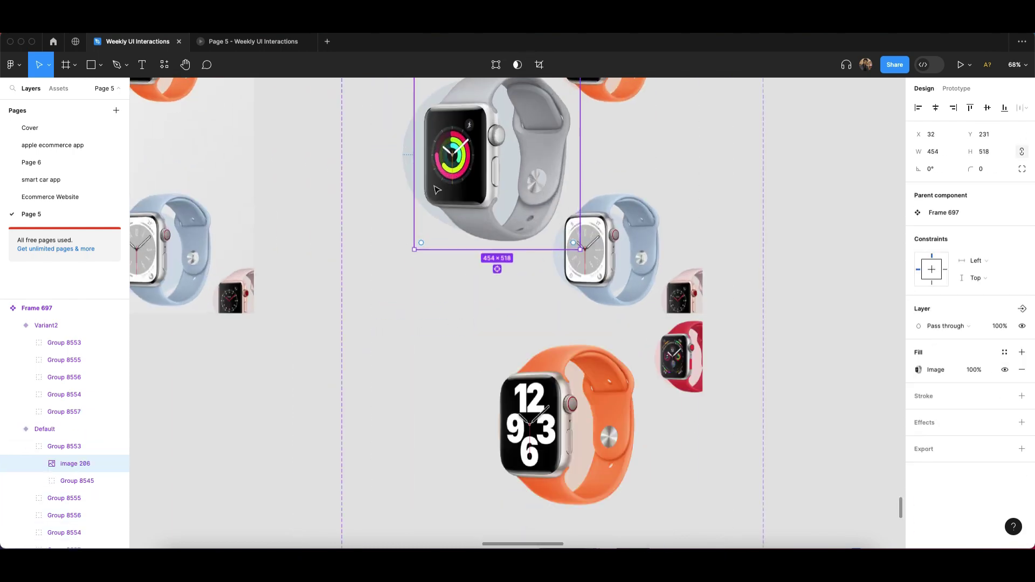
{"action": "scroll", "coordinate": [428, 155], "scroll_direction": "up", "scroll_amount": 4}
{"action": "left_click", "coordinate": [712, 297]}
{"action": "left_click", "coordinate": [483, 374]}
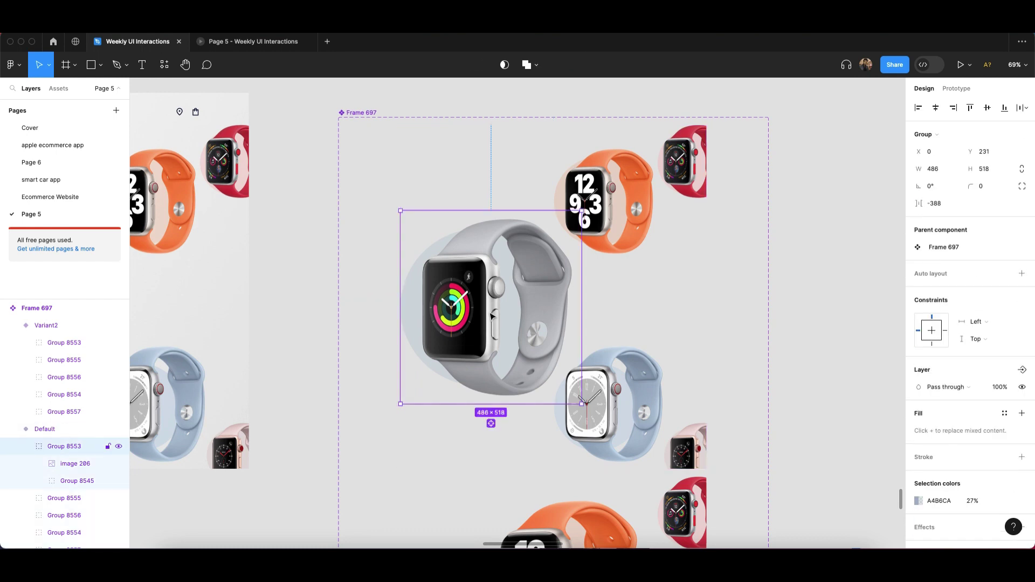
{"action": "scroll", "coordinate": [484, 376], "scroll_direction": "down", "scroll_amount": 5}
{"action": "left_click", "coordinate": [586, 372]}
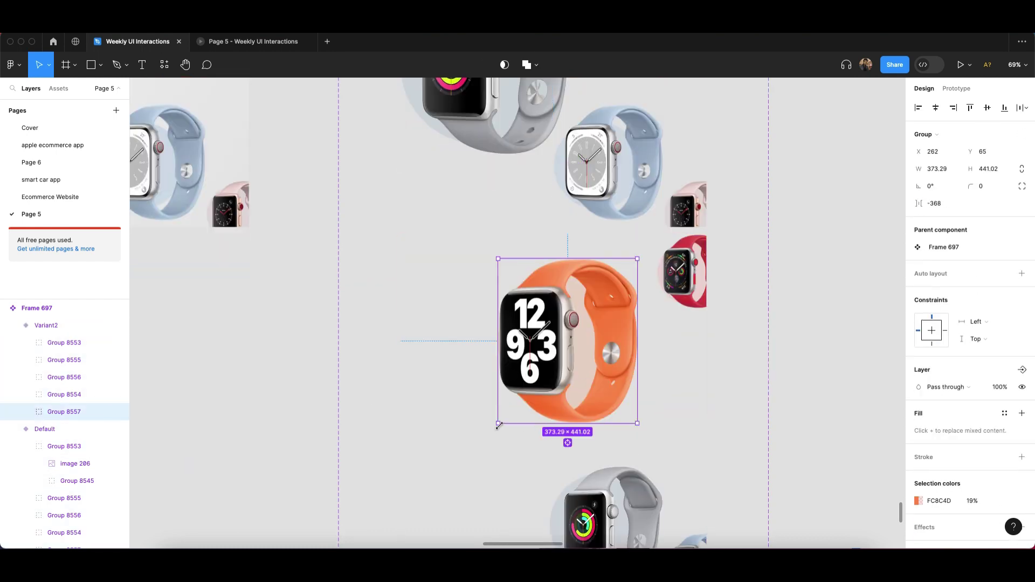
{"action": "left_click_drag", "start_coordinate": [499, 425], "coordinate": [455, 450]}
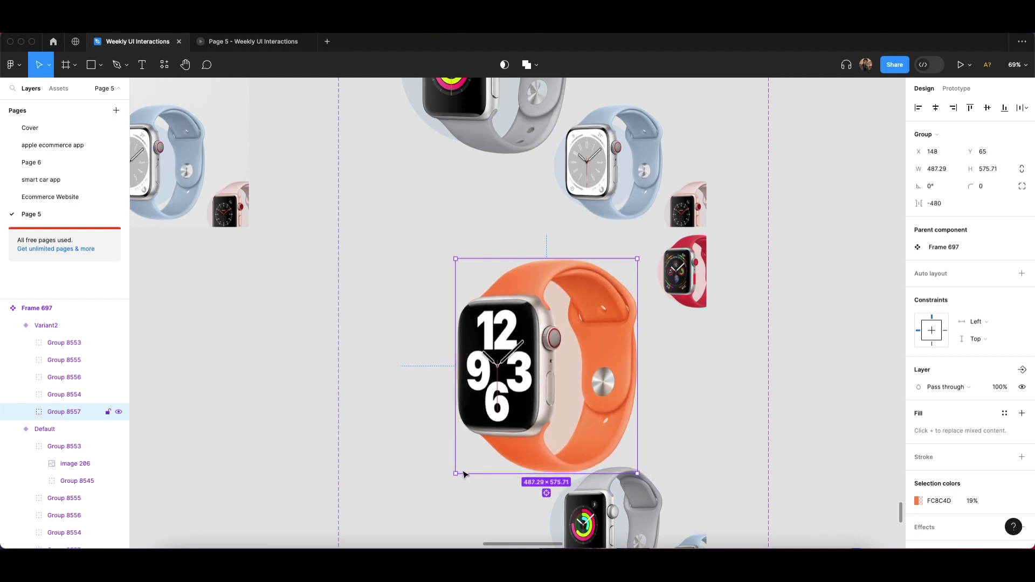
Align the orange watch in Variant2 with the left edge of the Default variant's grey watch at X 0.
{"action": "left_click", "coordinate": [467, 121], "text": "shift"}
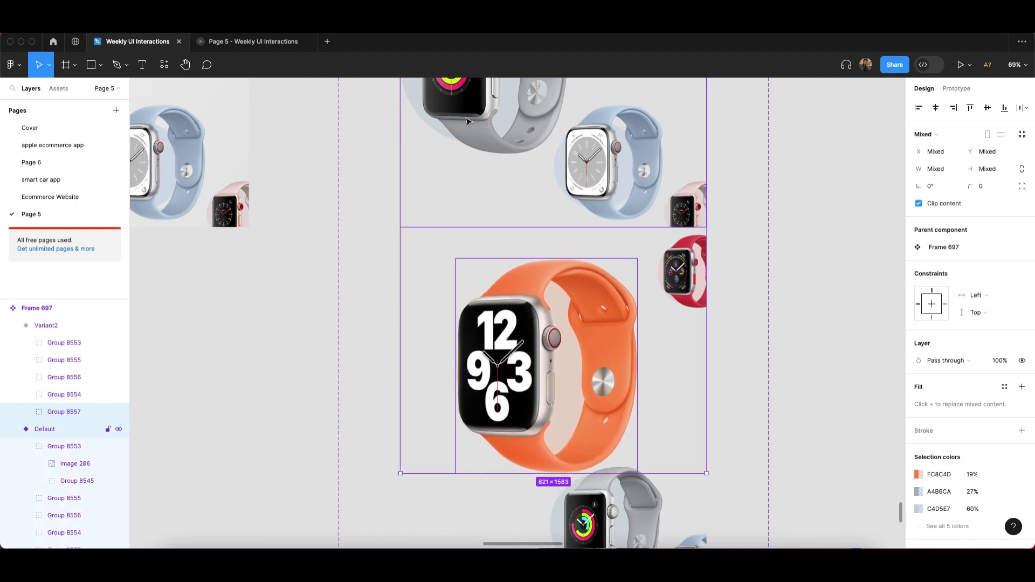
{"action": "left_click", "coordinate": [919, 108]}
{"action": "scroll", "coordinate": [485, 289], "scroll_direction": "up", "scroll_amount": 5}
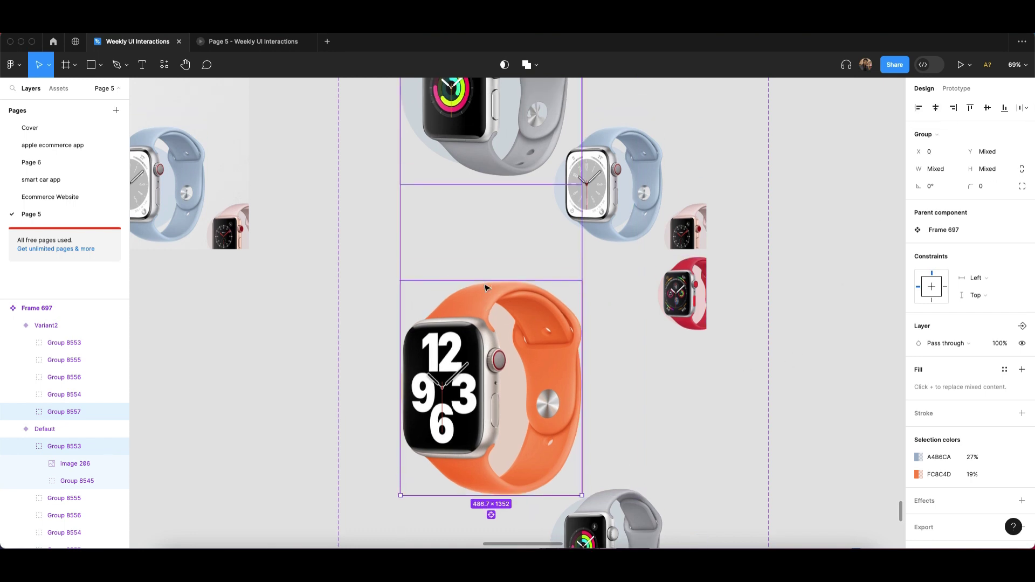
{"action": "left_click", "coordinate": [360, 281]}
{"action": "scroll", "coordinate": [360, 281], "scroll_direction": "down", "scroll_amount": 5}
Shrink the orange watch in Variant2 to about 440 × 520, keeping it at the frame's left edge.
{"action": "double_click", "coordinate": [506, 386]}
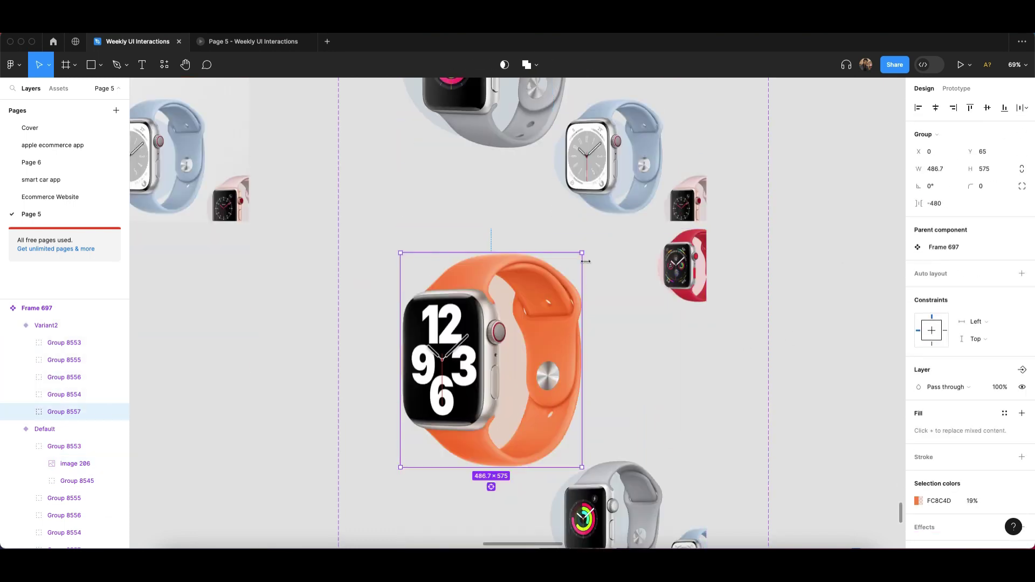
{"action": "left_click_drag", "start_coordinate": [572, 270], "coordinate": [566, 276]}
{"action": "scroll", "coordinate": [528, 332], "scroll_direction": "down", "scroll_amount": 4}
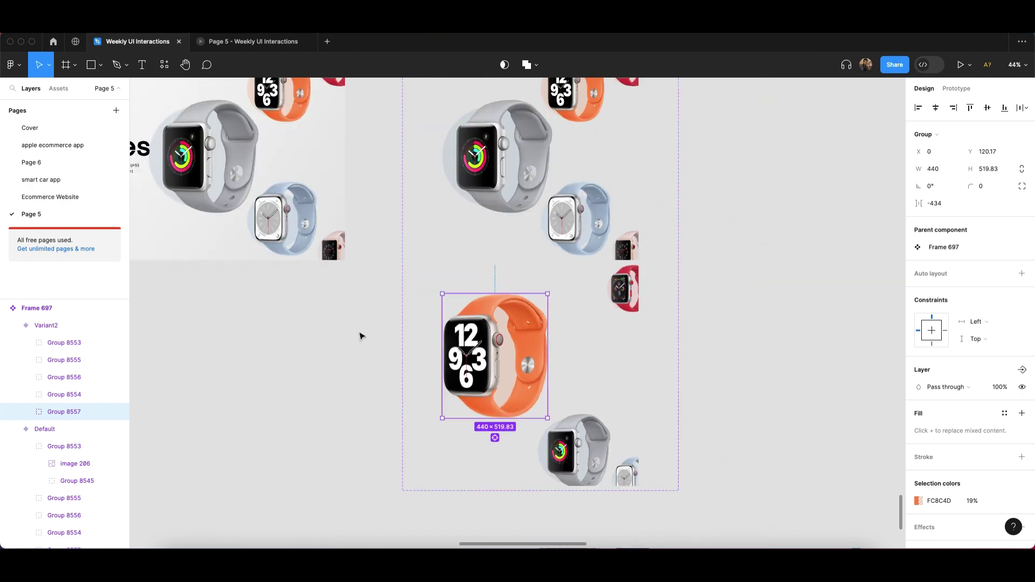
{"action": "left_click", "coordinate": [360, 335]}
{"action": "scroll", "coordinate": [540, 390], "scroll_direction": "up", "scroll_amount": 2}
{"action": "left_click", "coordinate": [539, 389]}
{"action": "scroll", "coordinate": [485, 243], "scroll_direction": "up", "scroll_amount": 3}
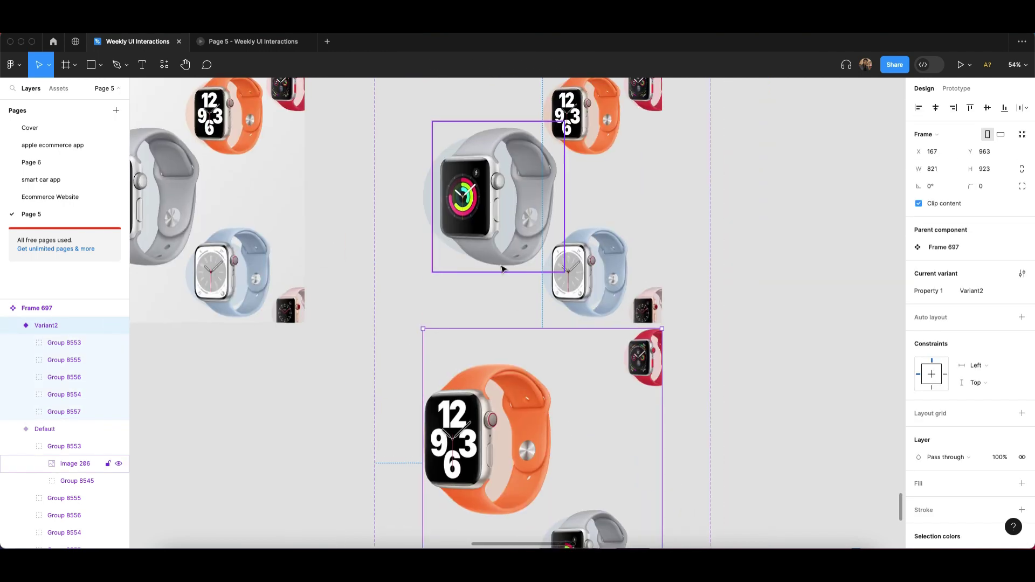
Enlarge the red watch in Variant2 to about 267 × 274 and move it fully into the frame at X 476, Y 24.
{"action": "scroll", "coordinate": [619, 296], "scroll_direction": "down", "scroll_amount": 4}
{"action": "left_click", "coordinate": [605, 237]}
{"action": "double_click", "coordinate": [648, 249]}
{"action": "scroll", "coordinate": [618, 290], "scroll_direction": "up", "scroll_amount": 3}
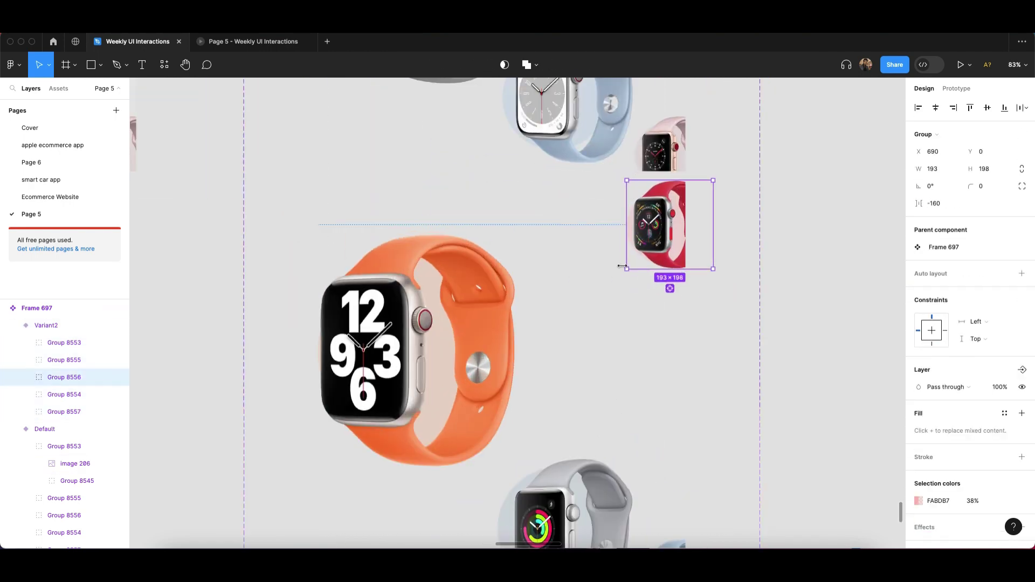
{"action": "left_click_drag", "start_coordinate": [626, 266], "coordinate": [593, 283]}
{"action": "left_click_drag", "start_coordinate": [639, 243], "coordinate": [577, 273]}
{"action": "scroll", "coordinate": [577, 273], "scroll_direction": "down", "scroll_amount": 4}
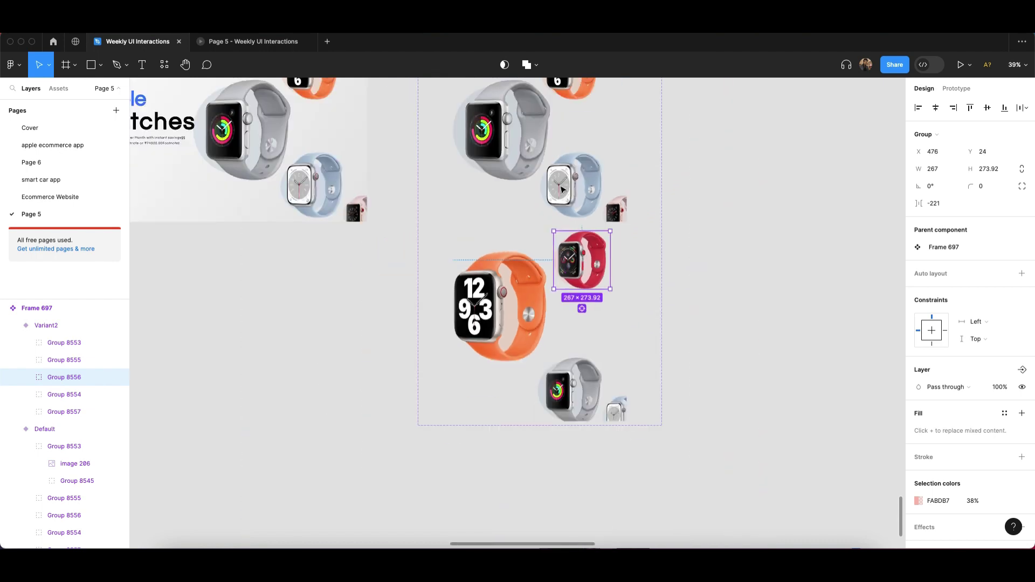
Compare the size and position of the red watch in Variant2 with the orange watch in the Default variant.
{"action": "scroll", "coordinate": [561, 189], "scroll_direction": "up", "scroll_amount": 3}
{"action": "scroll", "coordinate": [575, 140], "scroll_direction": "up", "scroll_amount": 4}
{"action": "double_click", "coordinate": [589, 165]}
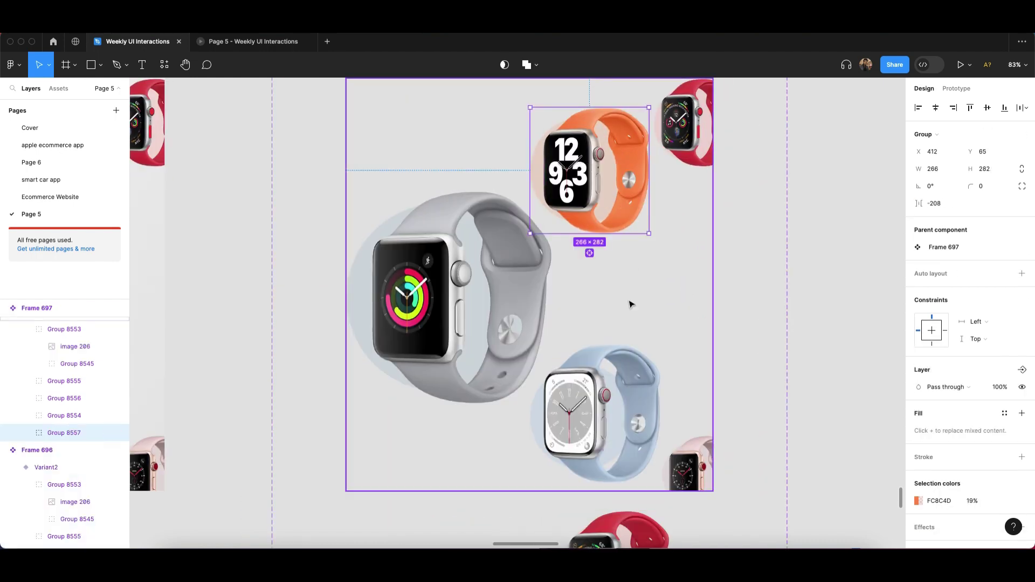
{"action": "scroll", "coordinate": [631, 303], "scroll_direction": "down", "scroll_amount": 4}
{"action": "double_click", "coordinate": [632, 354]}
{"action": "scroll", "coordinate": [632, 353], "scroll_direction": "down", "scroll_amount": 3}
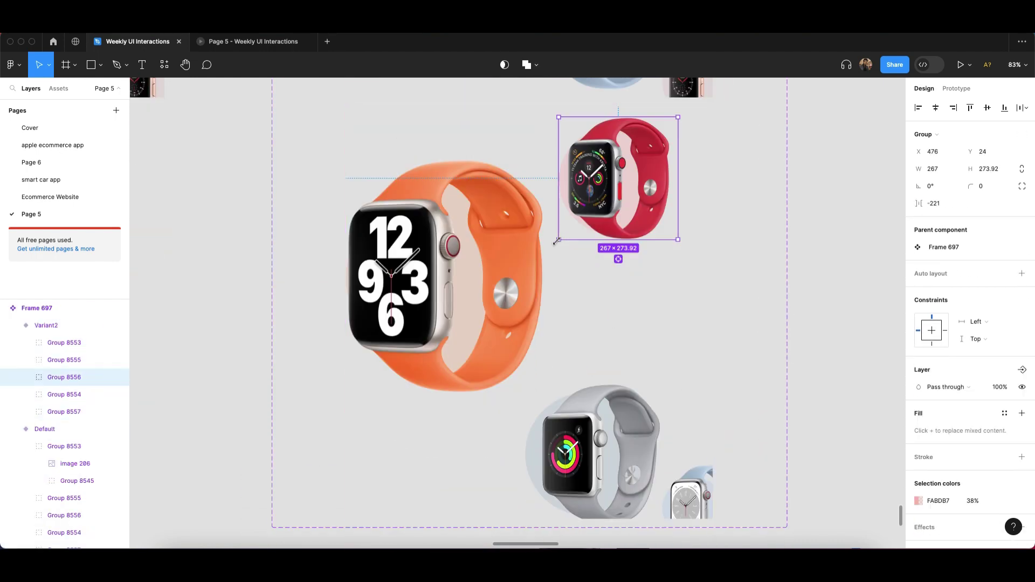
Shift the red watch in Variant2 to the left so its right edge lines up with the grey watch.
{"action": "left_click_drag", "start_coordinate": [556, 242], "coordinate": [557, 240]}
{"action": "key", "text": "super+z"}
{"action": "scroll", "coordinate": [607, 210], "scroll_direction": "up", "scroll_amount": 1}
{"action": "left_click_drag", "start_coordinate": [613, 194], "coordinate": [603, 194]}
{"action": "left_click", "coordinate": [609, 418], "text": "shift"}
{"action": "scroll", "coordinate": [594, 307], "scroll_direction": "down", "scroll_amount": 5}
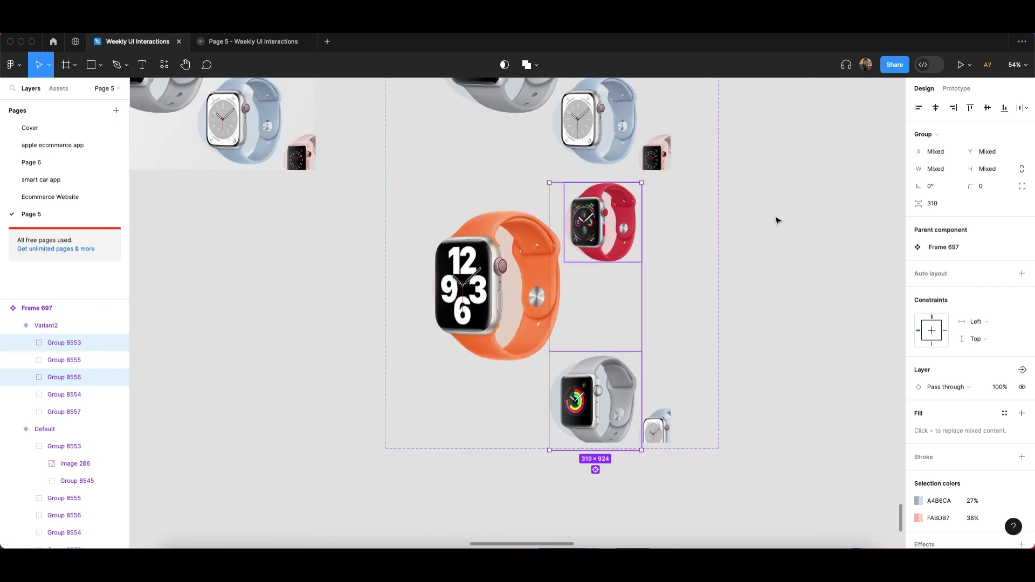
{"action": "left_click", "coordinate": [777, 219]}
Move the orange watch in Variant2 down to Y 178, keeping it at X 0.
{"action": "left_click", "coordinate": [539, 325]}
{"action": "double_click", "coordinate": [502, 252]}
{"action": "left_click_drag", "start_coordinate": [503, 251], "coordinate": [505, 267]}
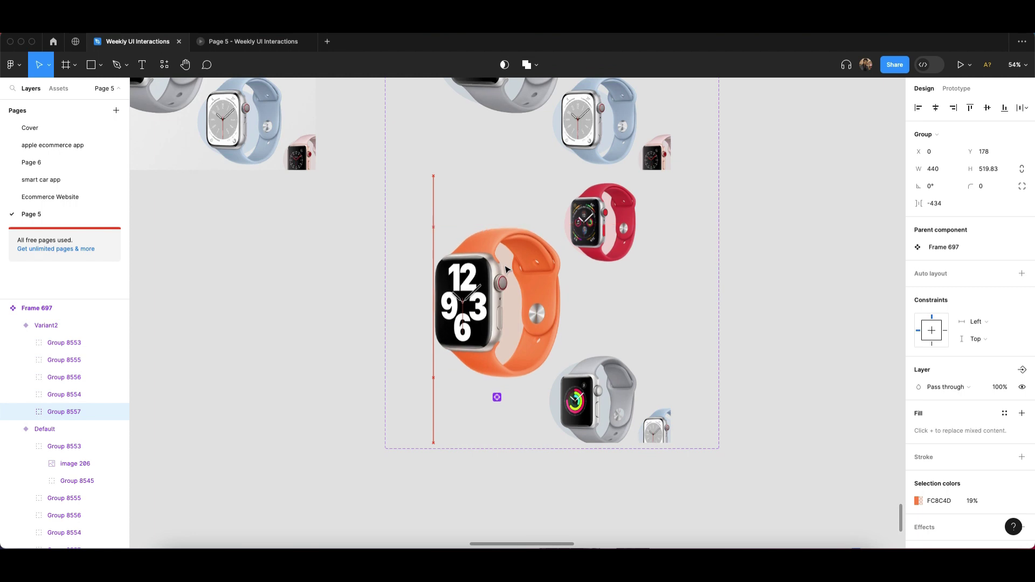
Check the red watch's alignment with the grey watch in Variant2 and enlarge it slightly to about 269 × 276.
{"action": "double_click", "coordinate": [600, 396]}
{"action": "scroll", "coordinate": [601, 283], "scroll_direction": "up", "scroll_amount": 5}
{"action": "left_click", "coordinate": [622, 298]}
{"action": "double_click", "coordinate": [617, 417]}
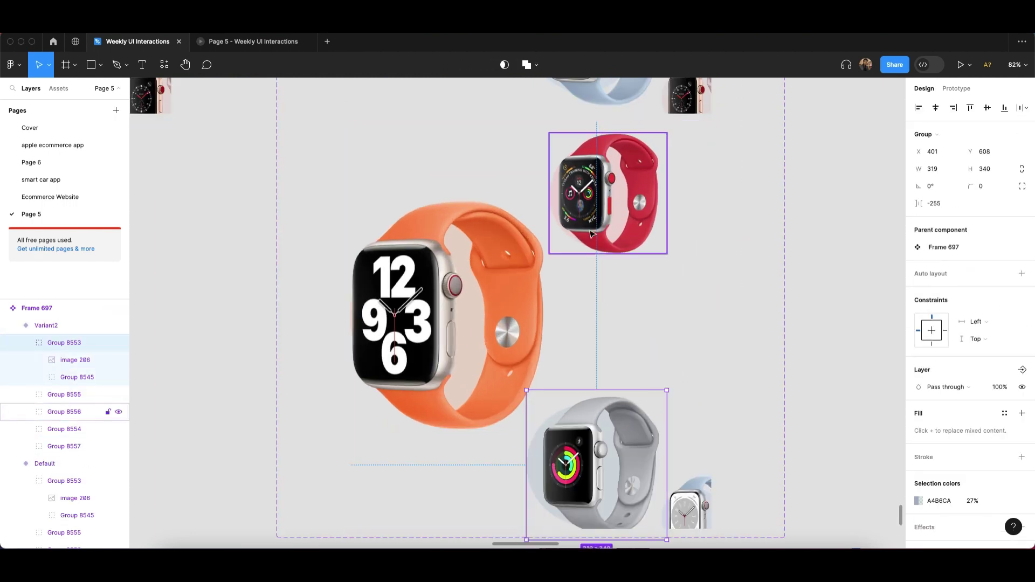
{"action": "left_click", "coordinate": [615, 242], "text": "shift"}
{"action": "left_click", "coordinate": [918, 108]}
{"action": "scroll", "coordinate": [631, 302], "scroll_direction": "down", "scroll_amount": 2}
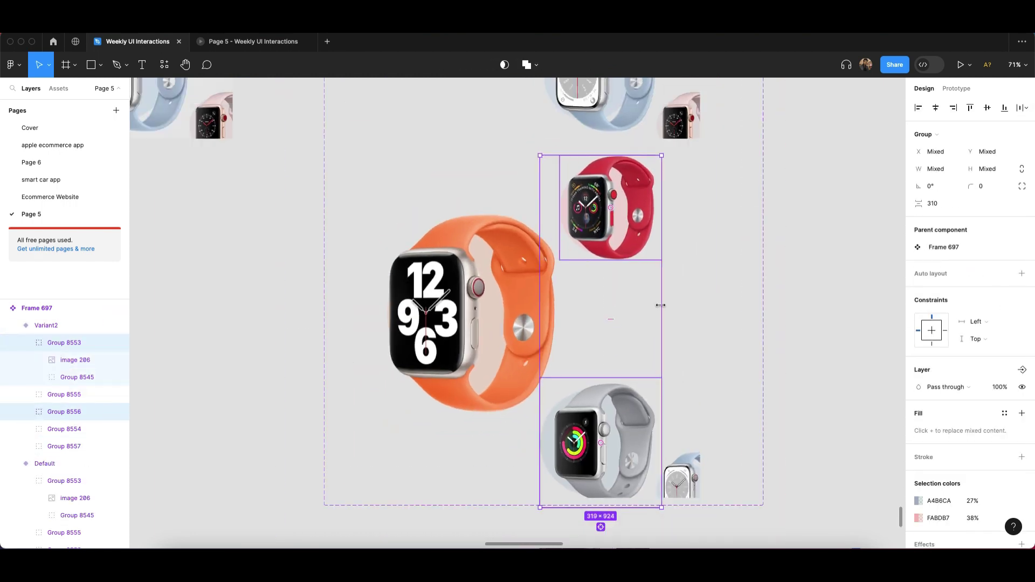
{"action": "left_click", "coordinate": [601, 216]}
{"action": "left_click_drag", "start_coordinate": [601, 216], "coordinate": [599, 214]}
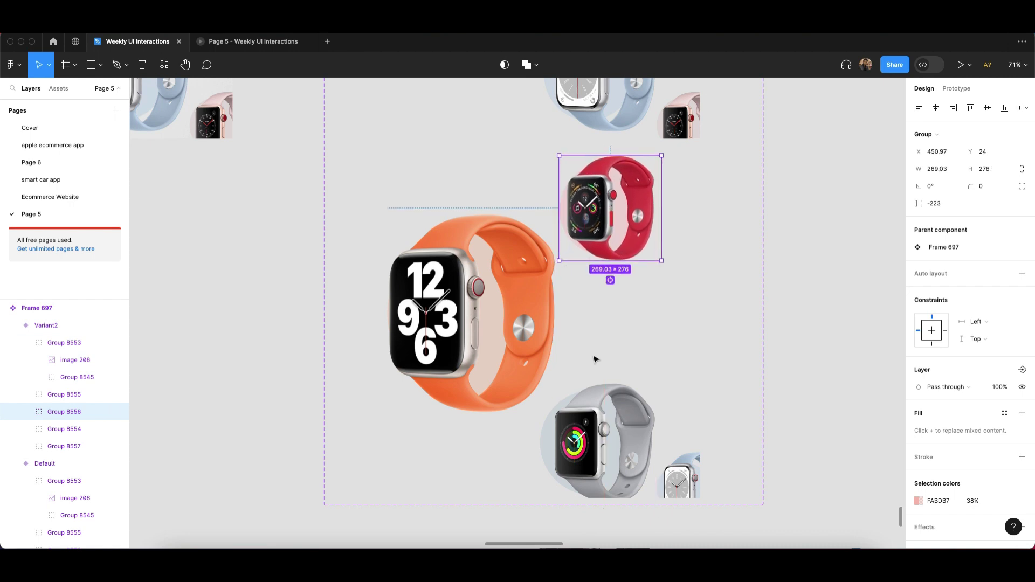
Shrink Variant2's grey watch to about 293 × 312 at X 433, Y 622, and enlarge the red watch to about 287 × 294.
{"action": "left_click", "coordinate": [607, 417]}
{"action": "left_click_drag", "start_coordinate": [538, 413], "coordinate": [551, 415]}
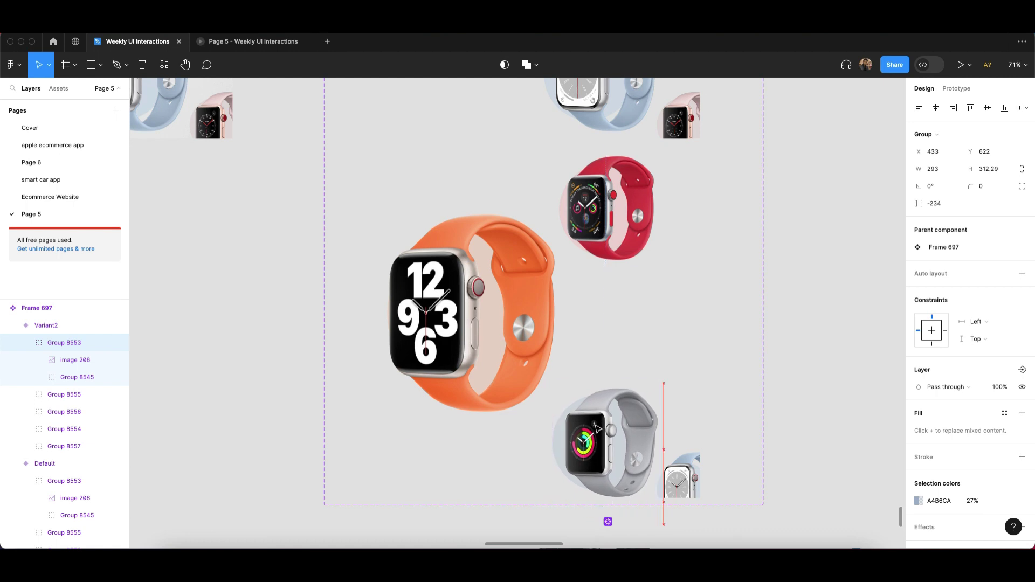
{"action": "left_click", "coordinate": [567, 253]}
{"action": "left_click_drag", "start_coordinate": [555, 263], "coordinate": [551, 266]}
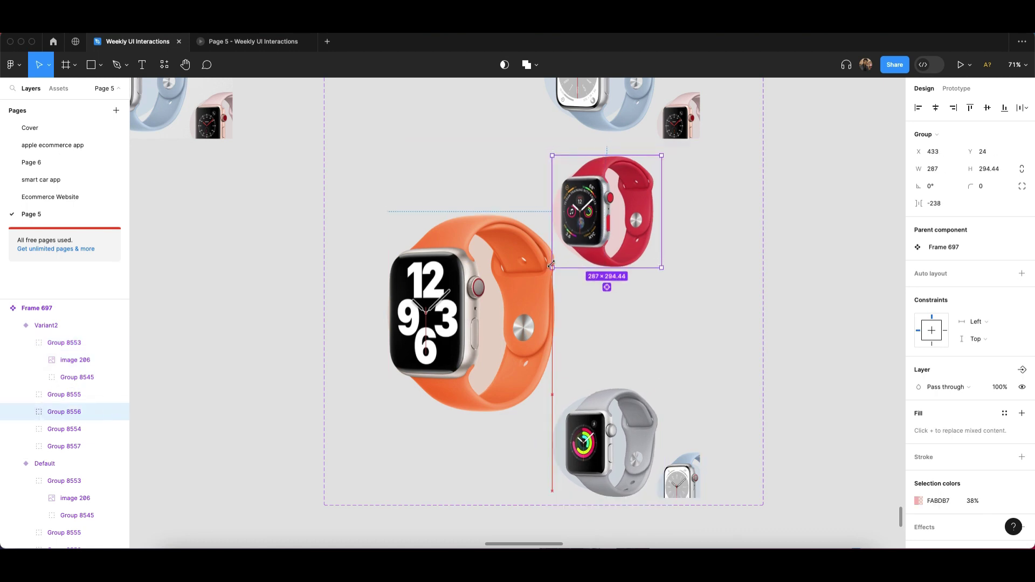
{"action": "scroll", "coordinate": [569, 302], "scroll_direction": "down", "scroll_amount": 4}
{"action": "left_click", "coordinate": [777, 357]}
Review the arrangement of the watches in Variant2 against the Default variant.
{"action": "scroll", "coordinate": [550, 239], "scroll_direction": "up", "scroll_amount": 4}
{"action": "left_click", "coordinate": [557, 324]}
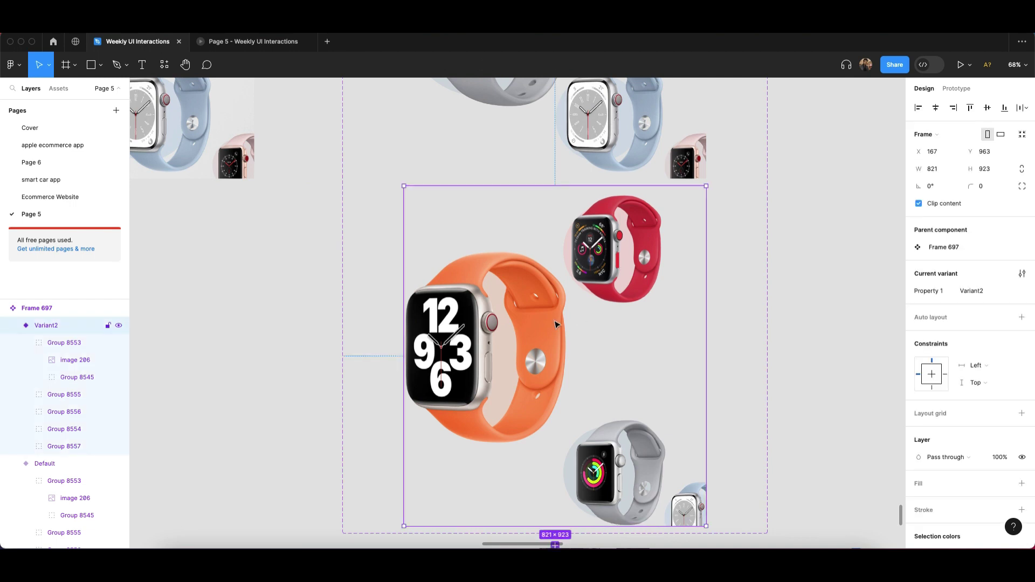
{"action": "scroll", "coordinate": [760, 418], "scroll_direction": "up", "scroll_amount": 1}
{"action": "left_click", "coordinate": [761, 418]}
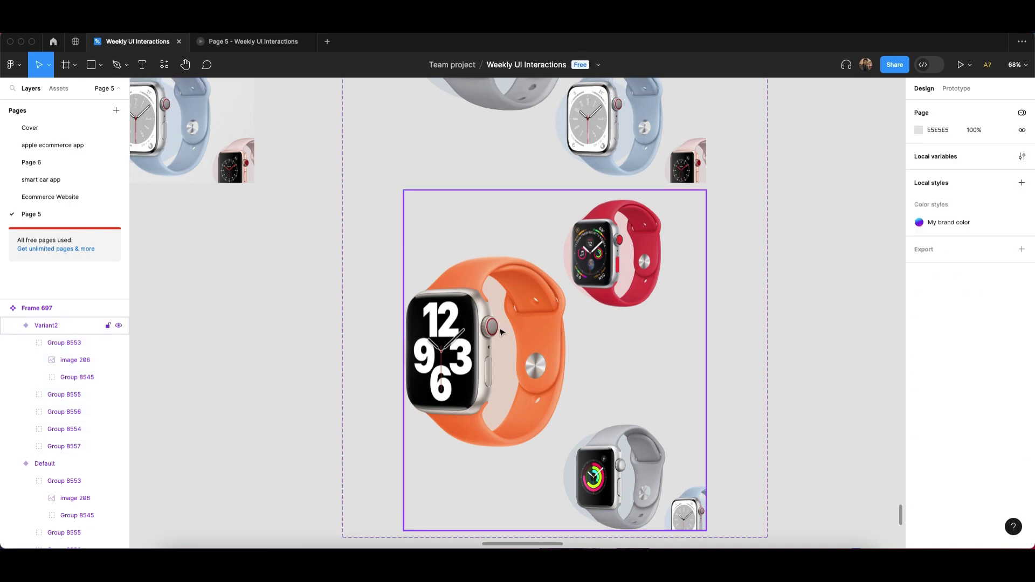
{"action": "scroll", "coordinate": [623, 391], "scroll_direction": "down", "scroll_amount": 5}
{"action": "scroll", "coordinate": [561, 300], "scroll_direction": "down", "scroll_amount": 2}
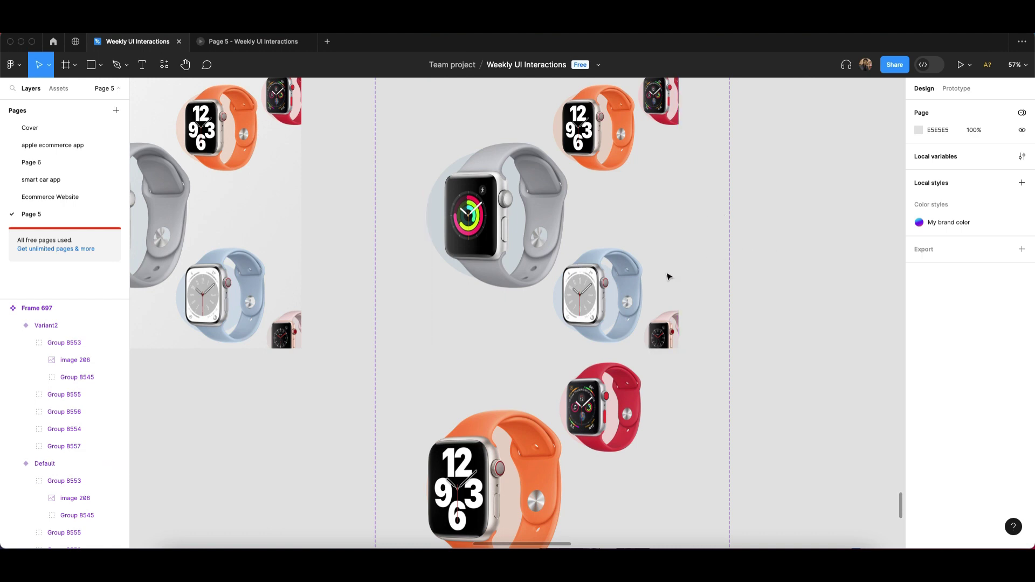
{"action": "scroll", "coordinate": [495, 325], "scroll_direction": "up", "scroll_amount": 5}
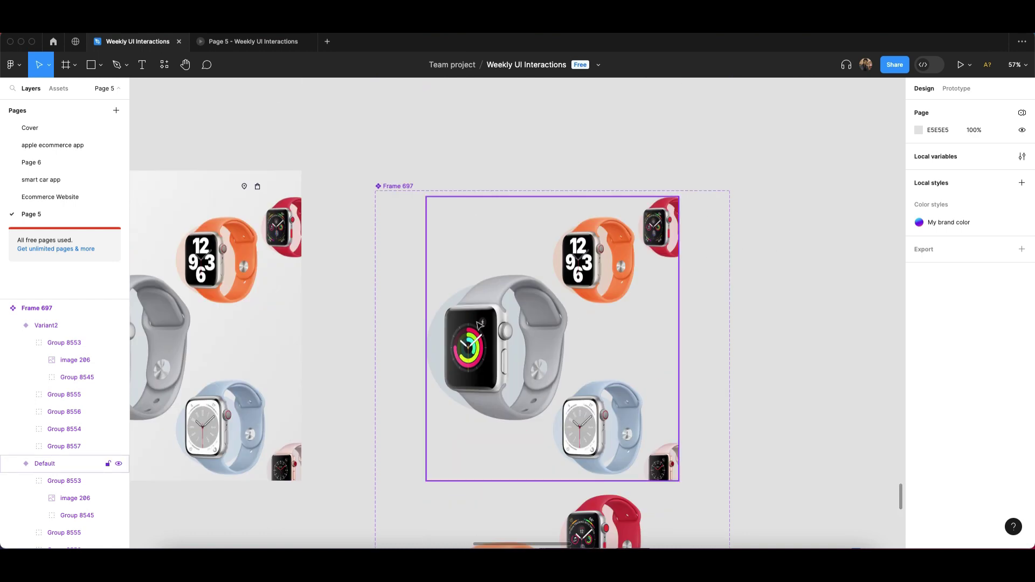
{"action": "scroll", "coordinate": [474, 303], "scroll_direction": "down", "scroll_amount": 5}
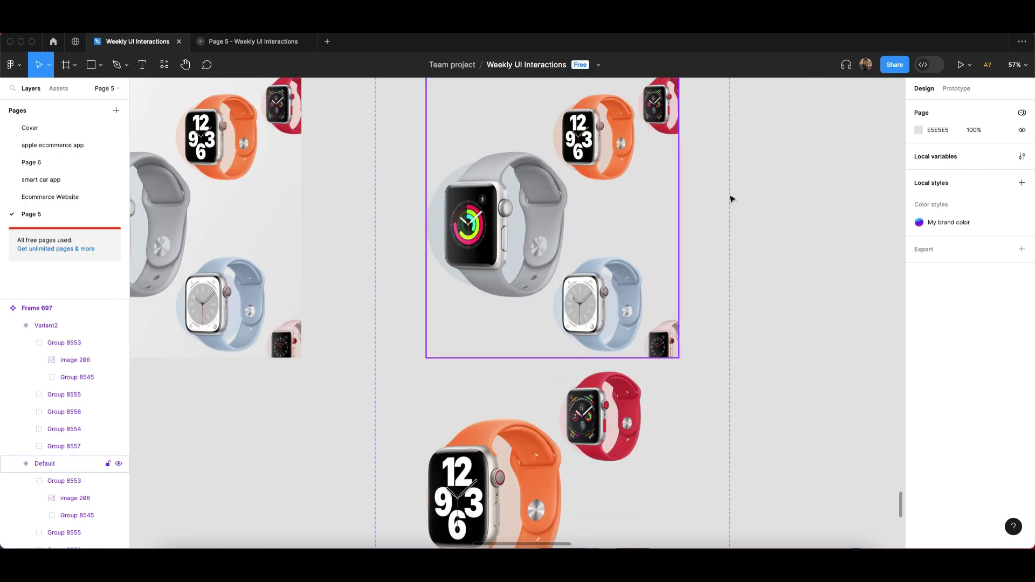
Compare the sizes and positions of the grey and orange watches in Default with the enlarged orange watch in Variant2.
{"action": "left_click", "coordinate": [486, 210]}
{"action": "scroll", "coordinate": [487, 210], "scroll_direction": "up", "scroll_amount": 3}
{"action": "scroll", "coordinate": [495, 481], "scroll_direction": "up", "scroll_amount": 3}
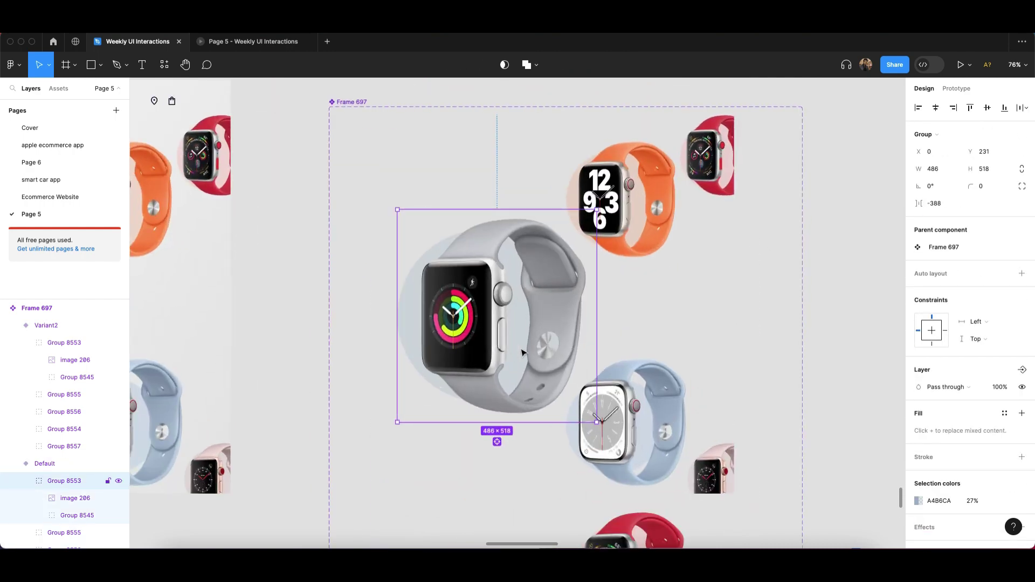
{"action": "left_click", "coordinate": [610, 181]}
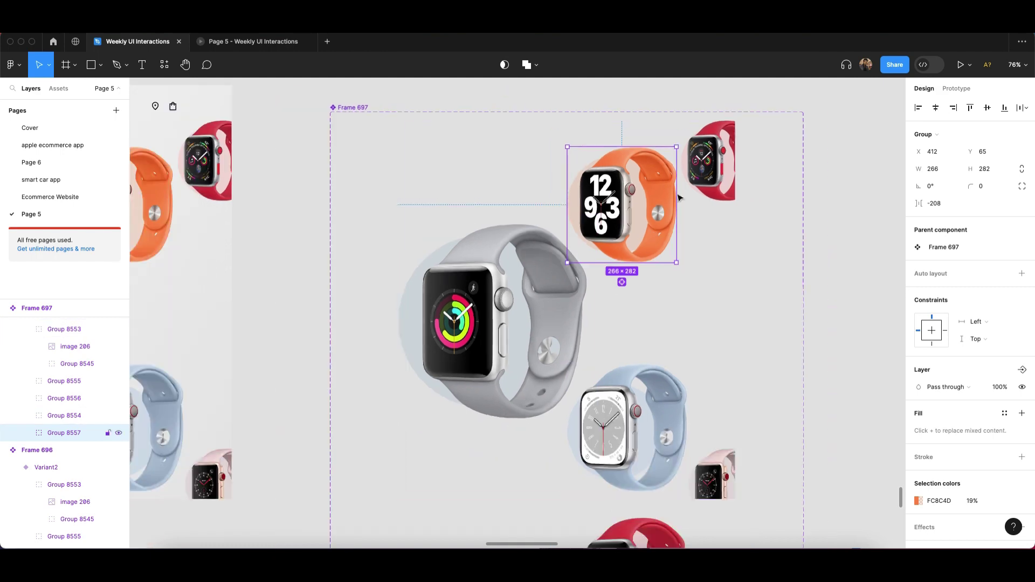
{"action": "scroll", "coordinate": [568, 291], "scroll_direction": "down", "scroll_amount": 15}
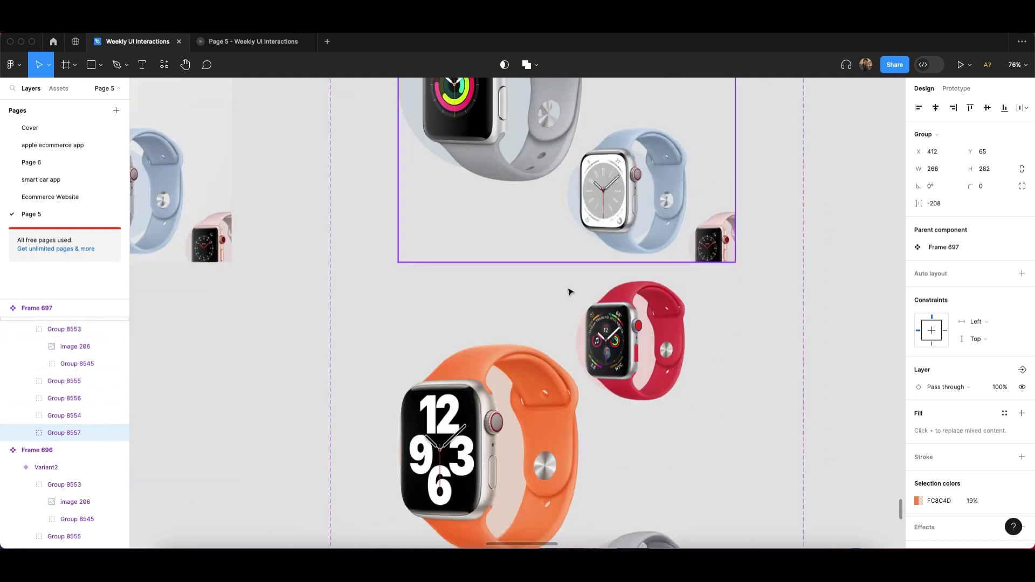
{"action": "scroll", "coordinate": [614, 335], "scroll_direction": "up", "scroll_amount": 5}
{"action": "left_click", "coordinate": [527, 299]}
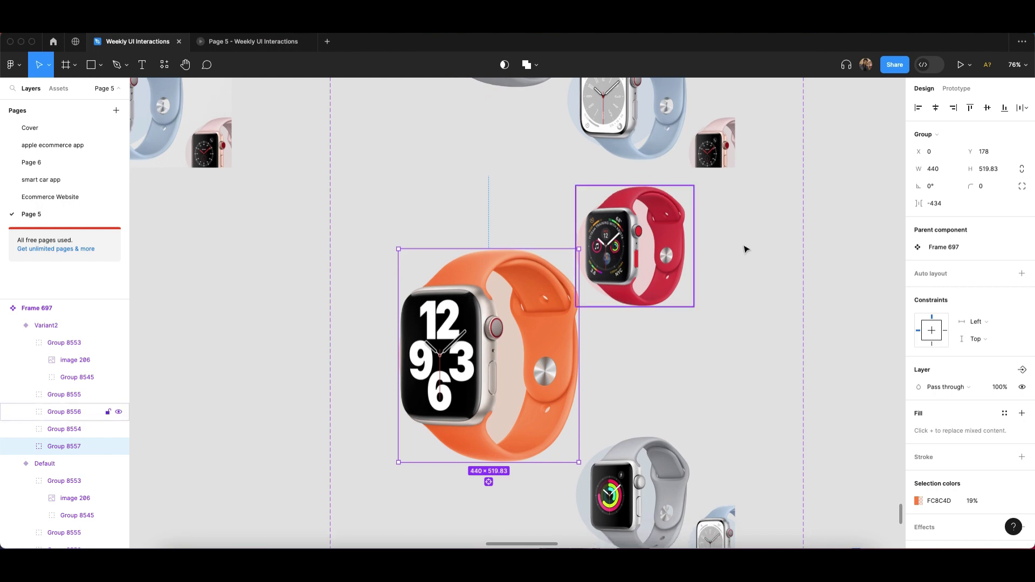
{"action": "scroll", "coordinate": [753, 245], "scroll_direction": "up", "scroll_amount": 5}
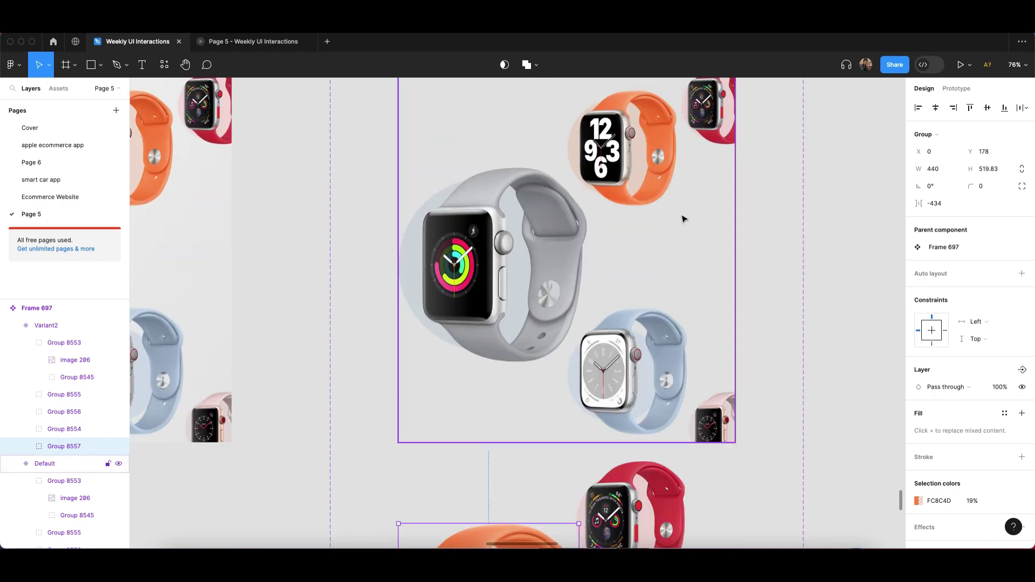
{"action": "scroll", "coordinate": [701, 221], "scroll_direction": "down", "scroll_amount": 2}
{"action": "scroll", "coordinate": [736, 227], "scroll_direction": "left", "scroll_amount": 10}
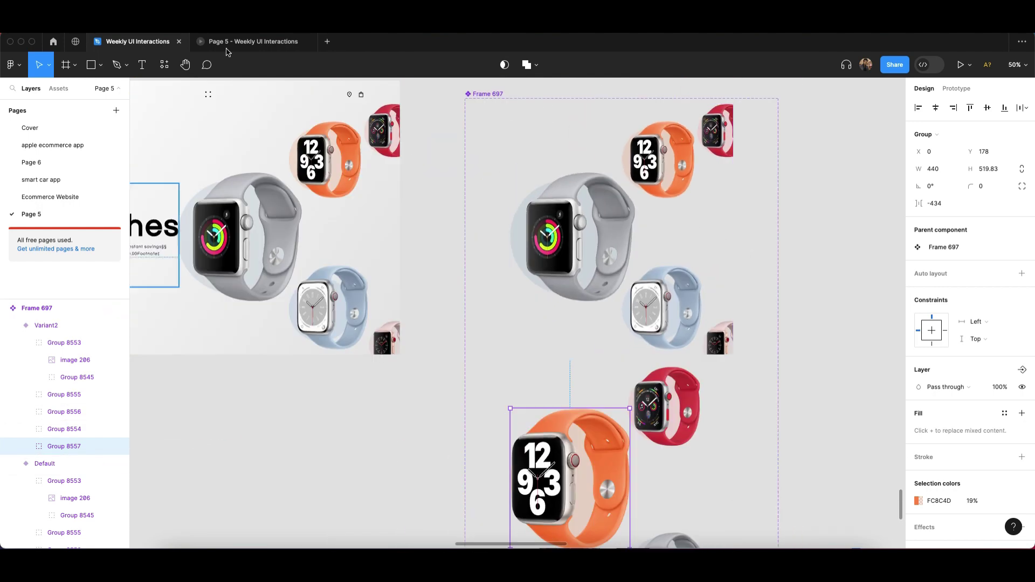
{"action": "scroll", "coordinate": [520, 250], "scroll_direction": "right", "scroll_amount": 6}
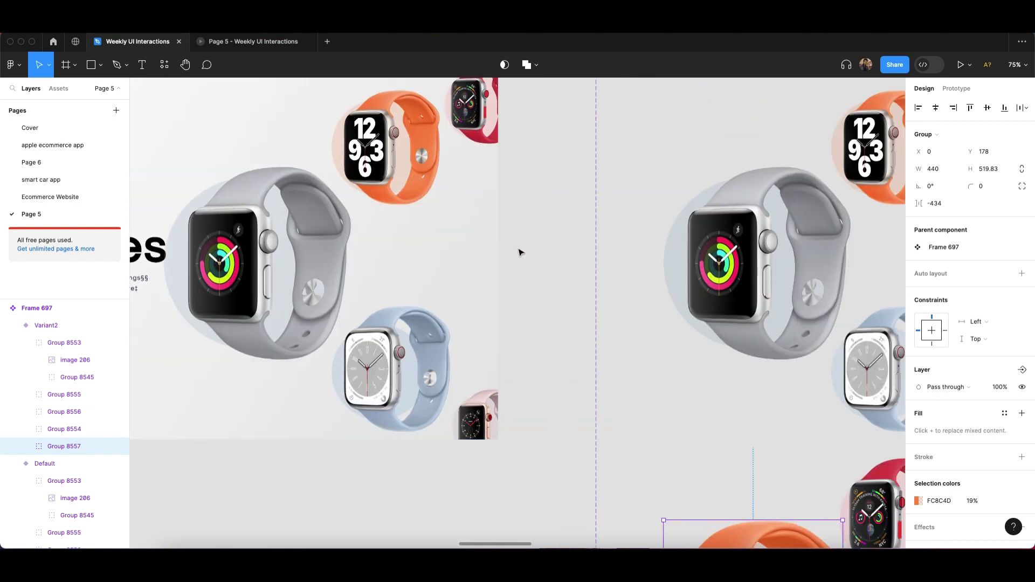
{"action": "scroll", "coordinate": [440, 187], "scroll_direction": "right", "scroll_amount": 2}
{"action": "scroll", "coordinate": [604, 168], "scroll_direction": "down", "scroll_amount": 4}
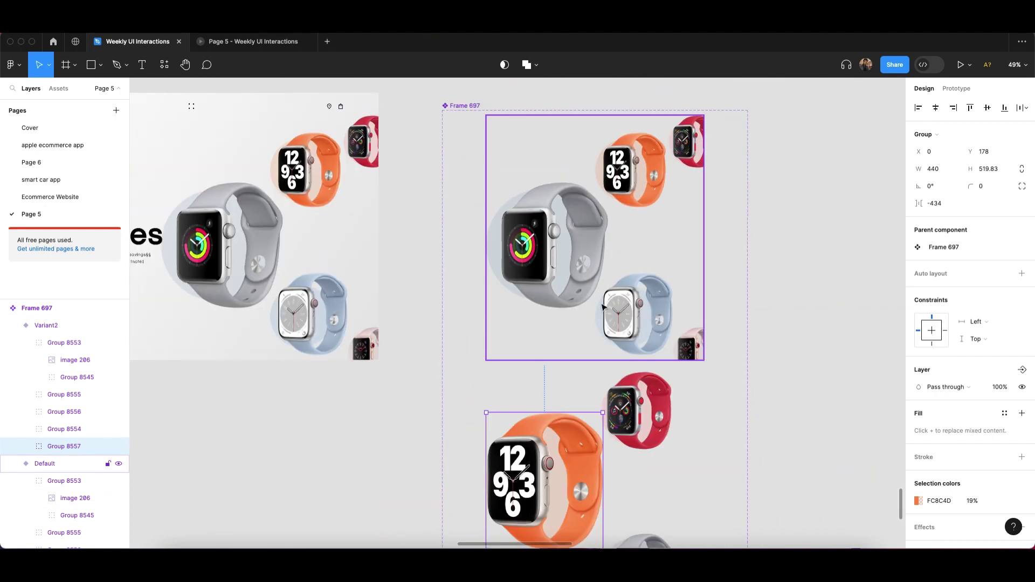
Shrink the orange watch in Variant2 to about 428 × 506 and centre it vertically in the frame at Y 209.
{"action": "scroll", "coordinate": [615, 269], "scroll_direction": "down", "scroll_amount": 2}
{"action": "scroll", "coordinate": [612, 318], "scroll_direction": "up", "scroll_amount": 6}
{"action": "scroll", "coordinate": [565, 260], "scroll_direction": "down", "scroll_amount": 5}
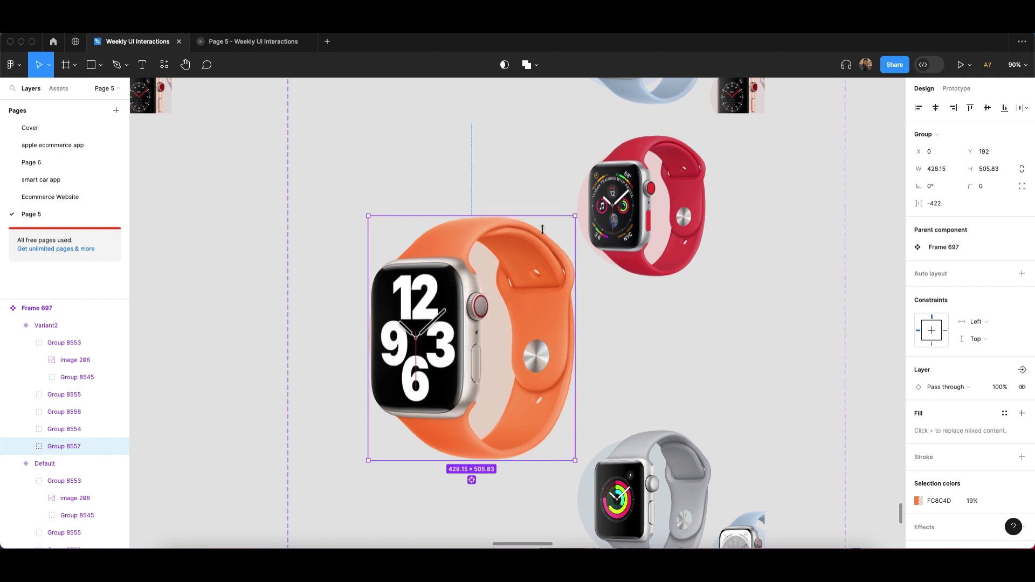
{"action": "left_click", "coordinate": [323, 298]}
{"action": "left_click", "coordinate": [558, 330]}
{"action": "left_click_drag", "start_coordinate": [527, 300], "coordinate": [527, 309]}
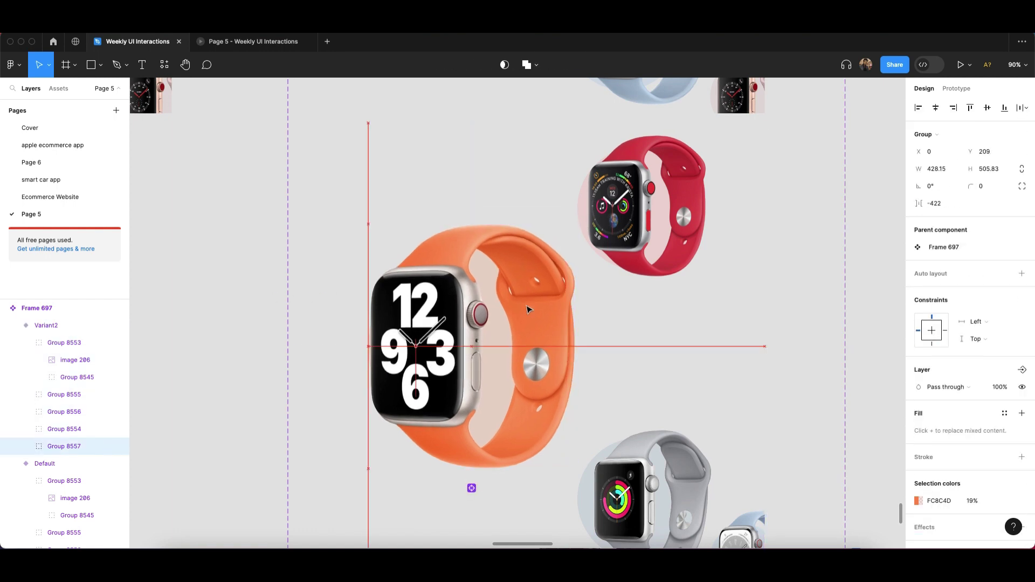
Move the orange watch in Variant2 slightly right to X 5 at Y 209.
{"action": "scroll", "coordinate": [557, 309], "scroll_direction": "down", "scroll_amount": 1}
{"action": "left_click", "coordinate": [337, 309]}
{"action": "double_click", "coordinate": [487, 348]}
{"action": "left_click_drag", "start_coordinate": [486, 349], "coordinate": [488, 349]}
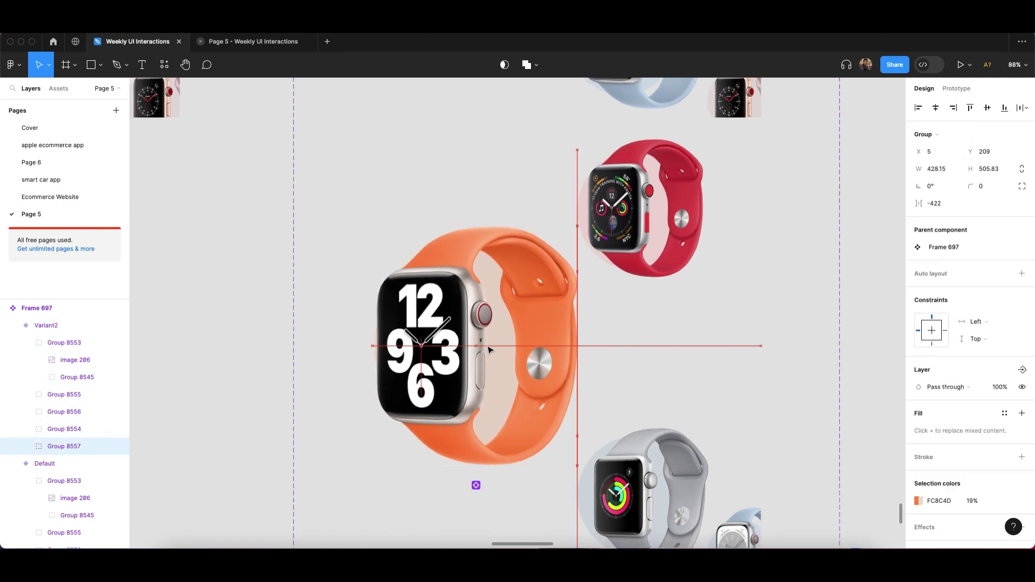
{"action": "scroll", "coordinate": [490, 351], "scroll_direction": "down", "scroll_amount": 3}
{"action": "left_click", "coordinate": [327, 345]}
Shift the pale circle behind Variant2's orange watch left to X -15.
{"action": "scroll", "coordinate": [434, 368], "scroll_direction": "up", "scroll_amount": 3}
{"action": "left_click", "coordinate": [405, 346], "text": "super"}
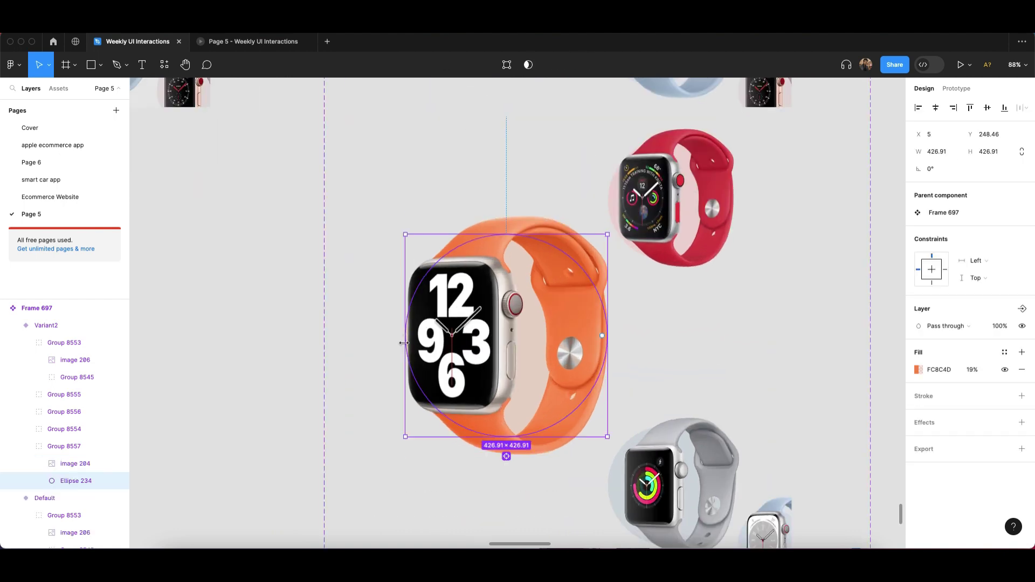
{"action": "key", "text": "shift+Left"}
{"action": "key", "text": "shift+Left"}
{"action": "key", "text": "shift+Left"}
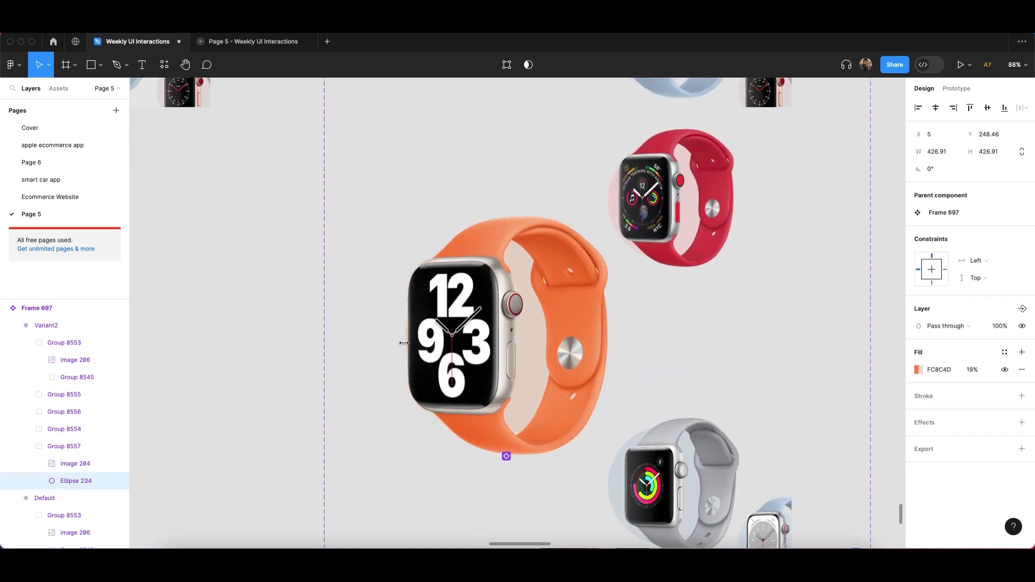
{"action": "scroll", "coordinate": [422, 337], "scroll_direction": "down", "scroll_amount": 4}
{"action": "left_click", "coordinate": [401, 326]}
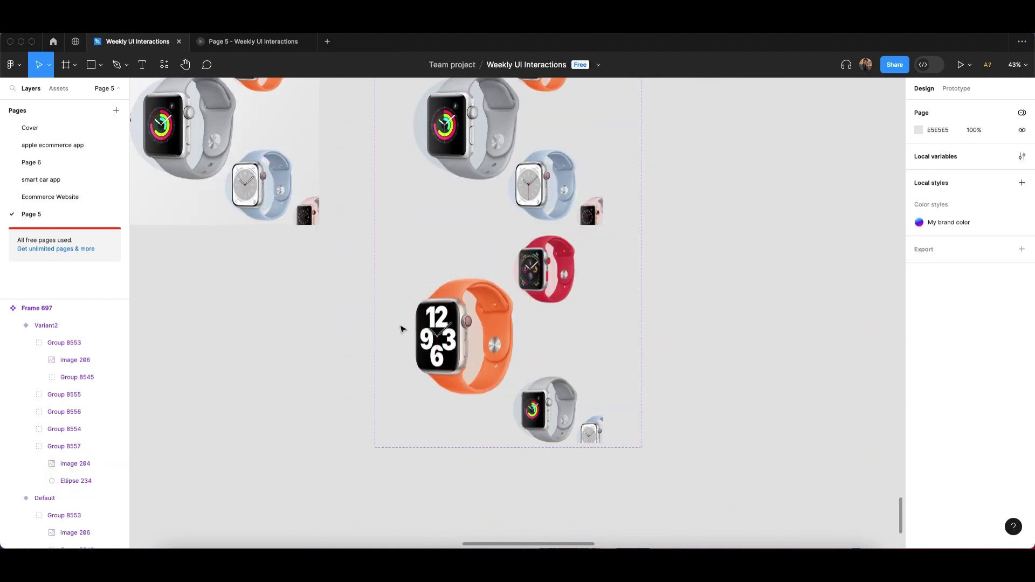
{"action": "scroll", "coordinate": [415, 337], "scroll_direction": "up", "scroll_amount": 3}
{"action": "left_click", "coordinate": [413, 361], "text": "super"}
{"action": "key", "text": "shift+Left"}
{"action": "key", "text": "shift+Left"}
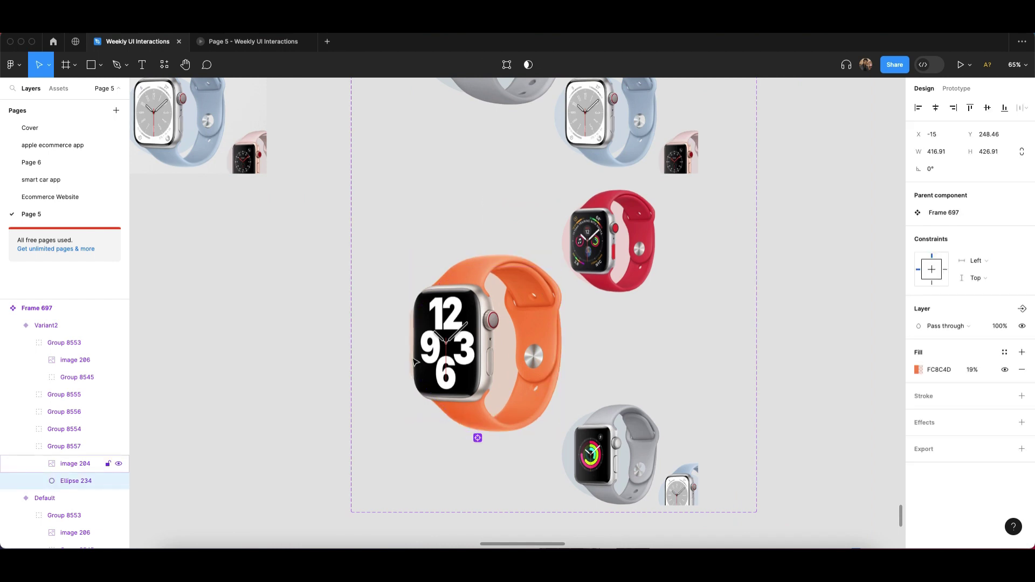
{"action": "left_click", "coordinate": [596, 328]}
Reposition the whole orange watch group so its circle sits against Variant2's left edge.
{"action": "scroll", "coordinate": [619, 313], "scroll_direction": "up", "scroll_amount": 2}
{"action": "double_click", "coordinate": [529, 309]}
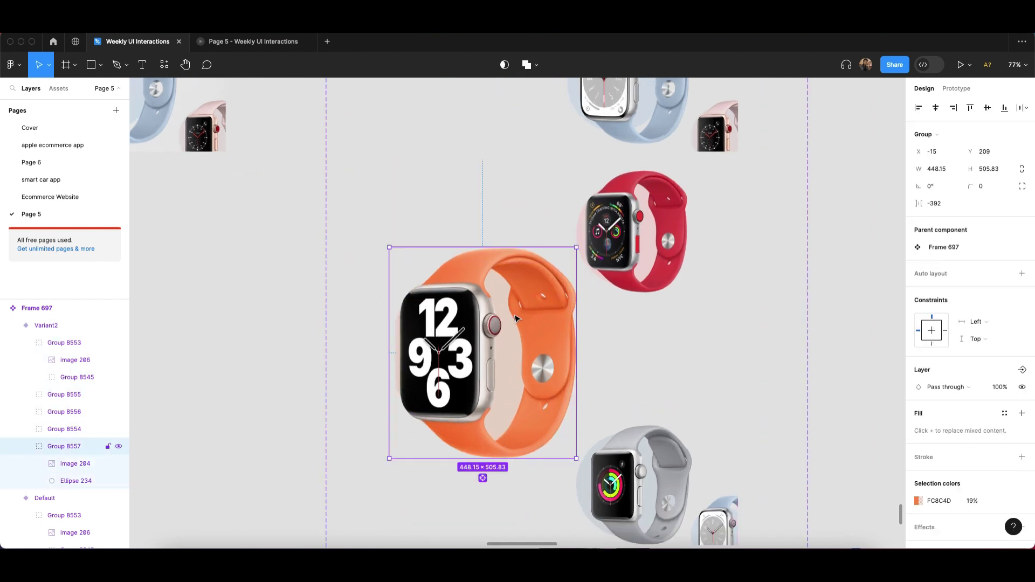
{"action": "mouse_move", "coordinate": [515, 316]}
{"action": "left_mouse_down"}
{"action": "mouse_move", "coordinate": [523, 315]}
{"action": "mouse_move", "coordinate": [510, 327]}
{"action": "left_mouse_up"}
{"action": "scroll", "coordinate": [524, 314], "scroll_direction": "down", "scroll_amount": 2}
{"action": "left_click", "coordinate": [783, 325]}
{"action": "scroll", "coordinate": [484, 309], "scroll_direction": "up", "scroll_amount": 3}
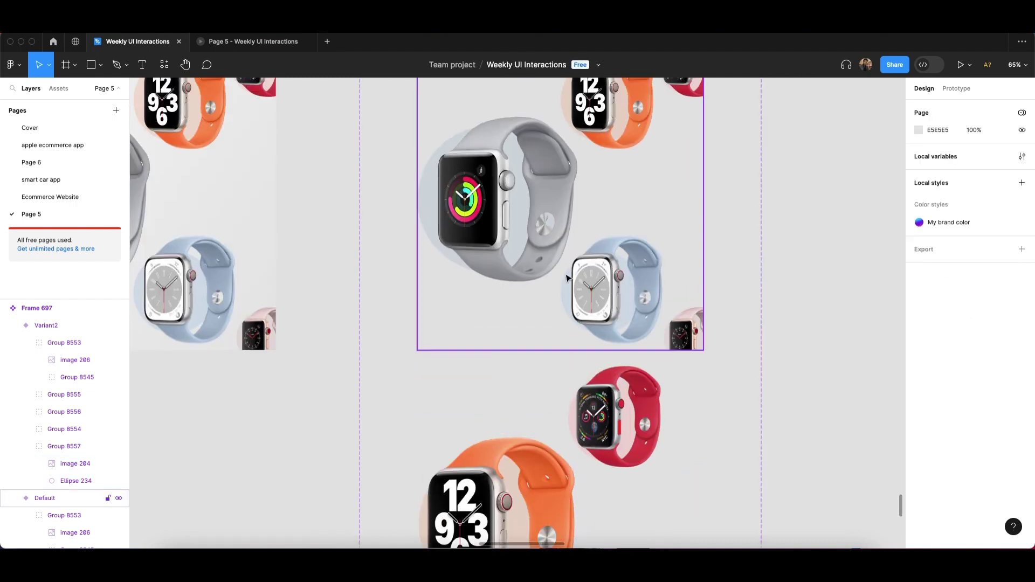
Add a prototype interaction from the Default variant to Variant2.
{"action": "left_click", "coordinate": [959, 89]}
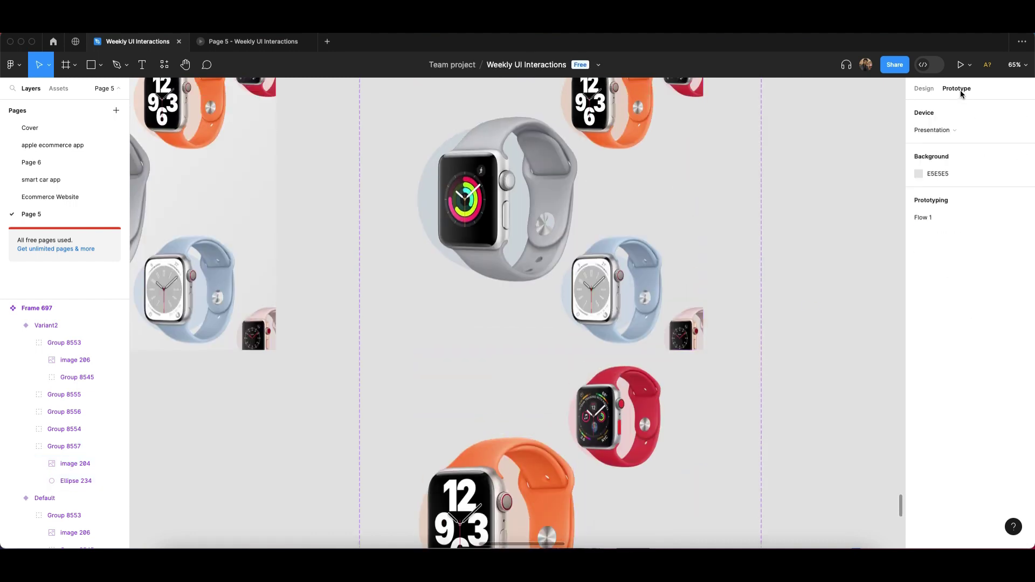
{"action": "left_click", "coordinate": [563, 337]}
{"action": "scroll", "coordinate": [560, 323], "scroll_direction": "down", "scroll_amount": 3}
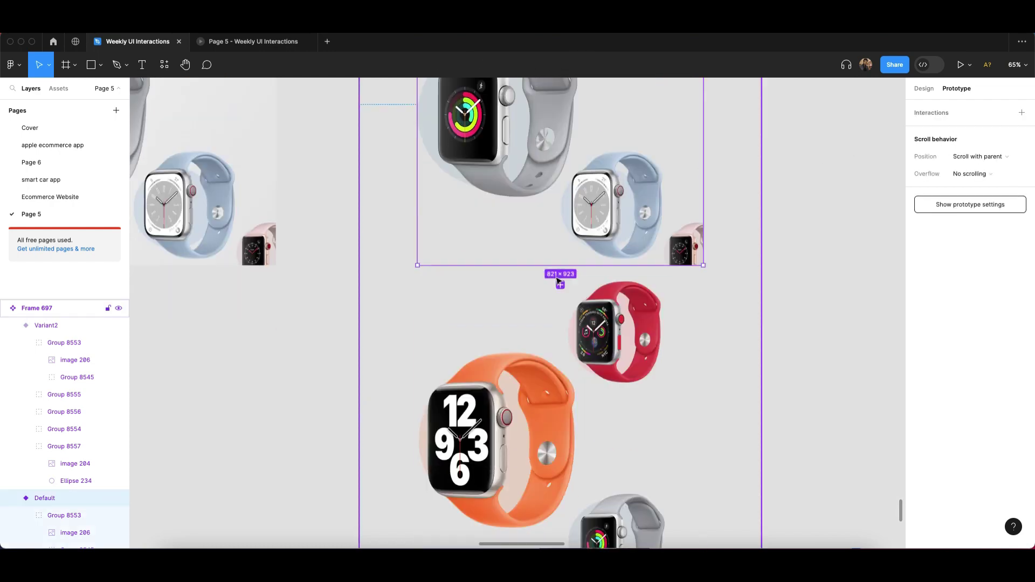
{"action": "scroll", "coordinate": [577, 275], "scroll_direction": "down", "scroll_amount": 3}
{"action": "scroll", "coordinate": [577, 273], "scroll_direction": "up", "scroll_amount": 5}
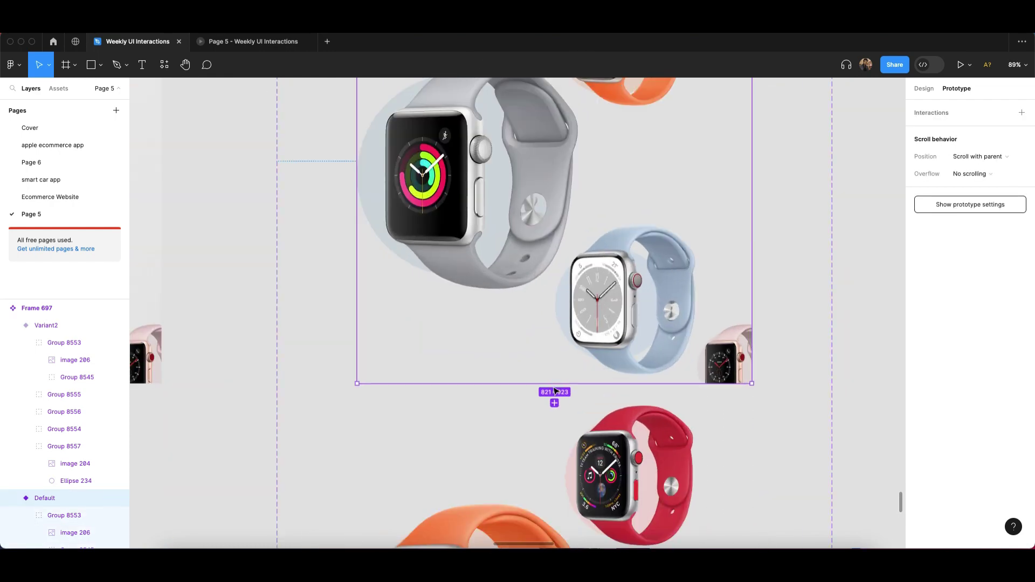
{"action": "left_click_drag", "start_coordinate": [551, 446], "coordinate": [555, 442]}
{"action": "scroll", "coordinate": [563, 385], "scroll_direction": "down", "scroll_amount": 3}
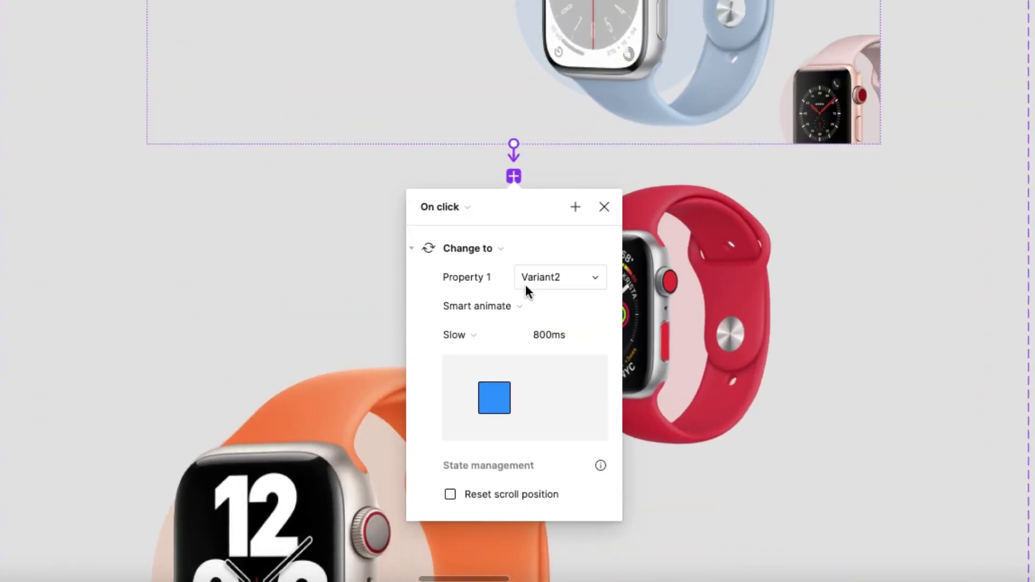
{"action": "scroll", "coordinate": [562, 368], "scroll_direction": "up", "scroll_amount": 2}
{"action": "scroll", "coordinate": [489, 286], "scroll_direction": "up", "scroll_amount": 2}
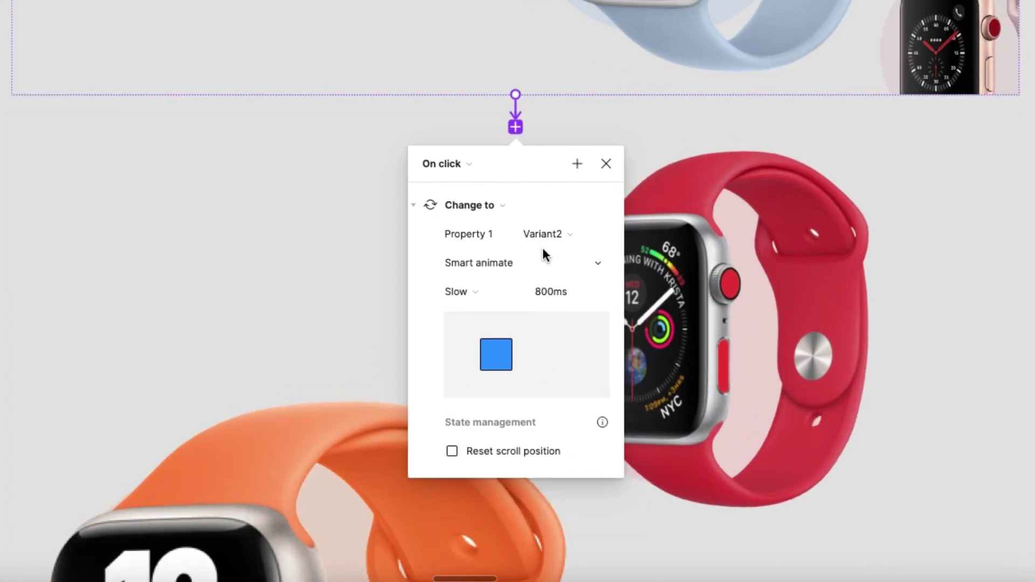
Set the Default variant's interaction to On drag with Smart animate, Slow easing and an 800 ms duration.
{"action": "left_click", "coordinate": [470, 167]}
{"action": "left_click", "coordinate": [470, 166]}
{"action": "left_click", "coordinate": [470, 167]}
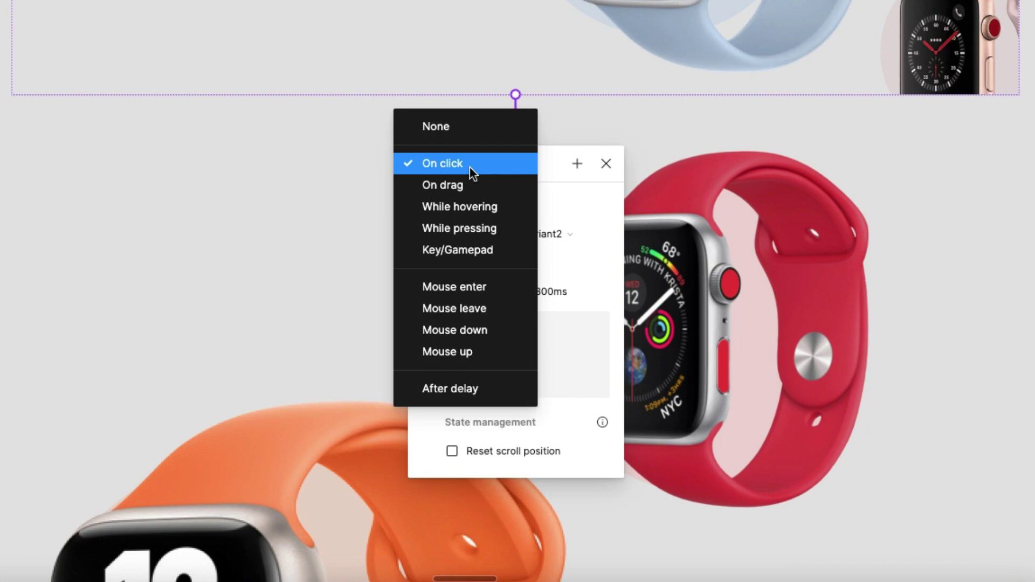
{"action": "left_click", "coordinate": [475, 179]}
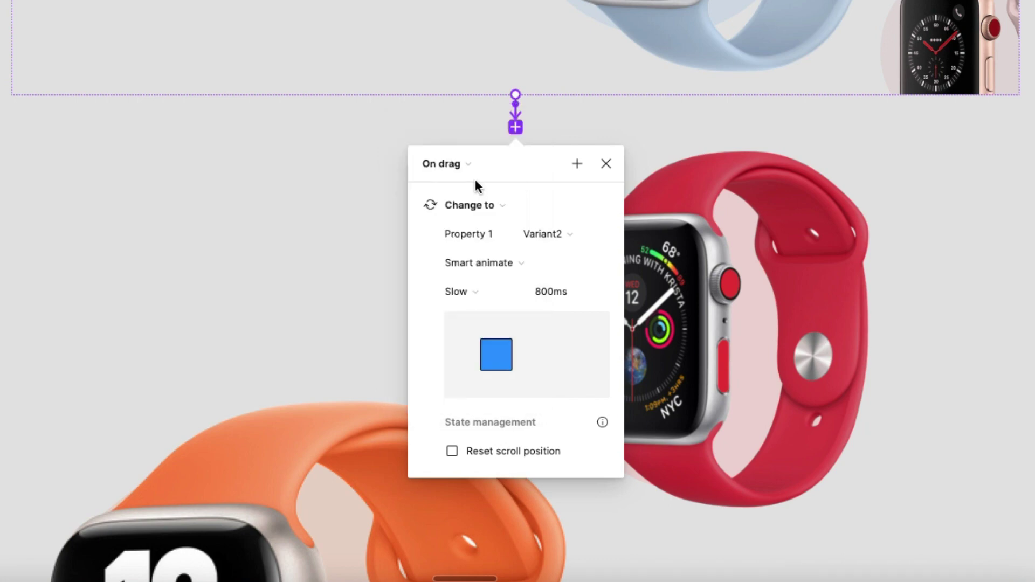
{"action": "left_click", "coordinate": [496, 263]}
{"action": "left_click", "coordinate": [496, 263]}
{"action": "left_click", "coordinate": [491, 290]}
{"action": "left_click", "coordinate": [491, 290]}
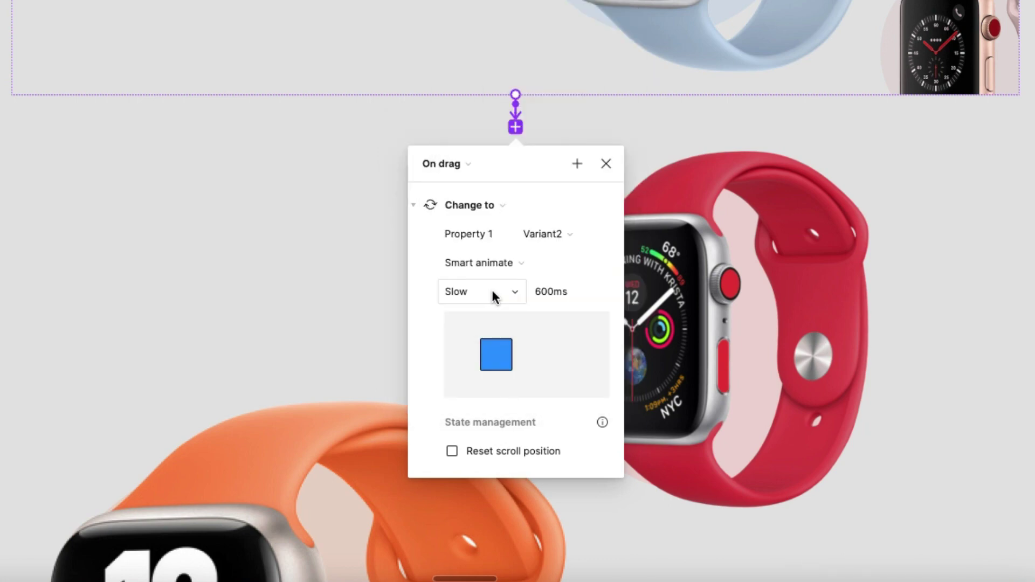
{"action": "left_click", "coordinate": [549, 291]}
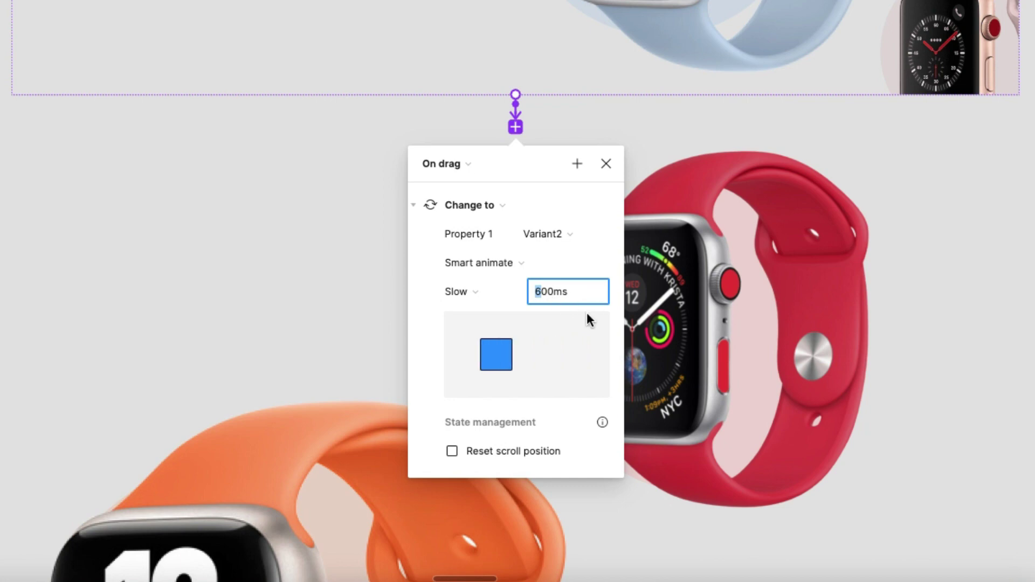
{"action": "type", "text": "8"}
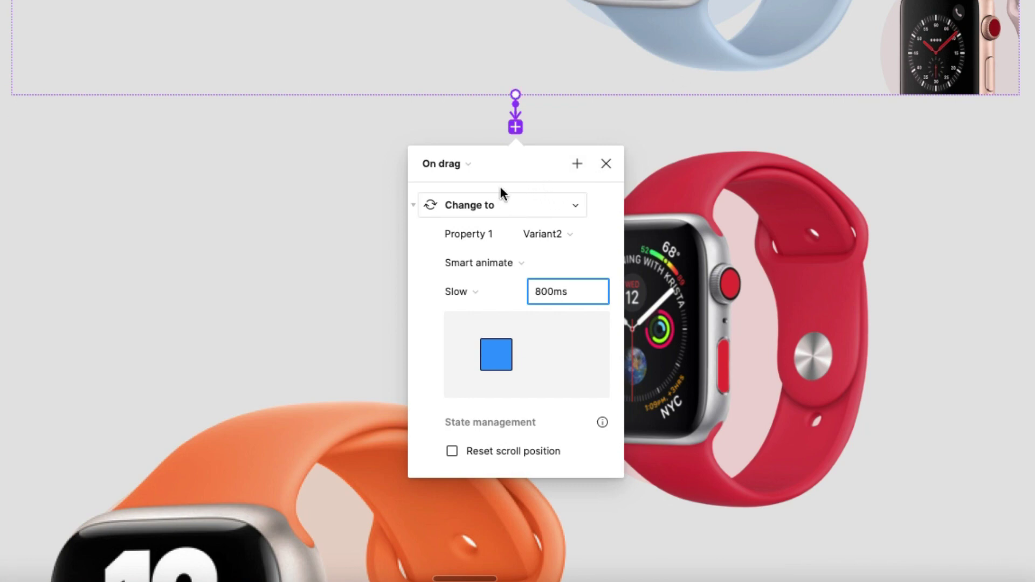
{"action": "left_click", "coordinate": [613, 166]}
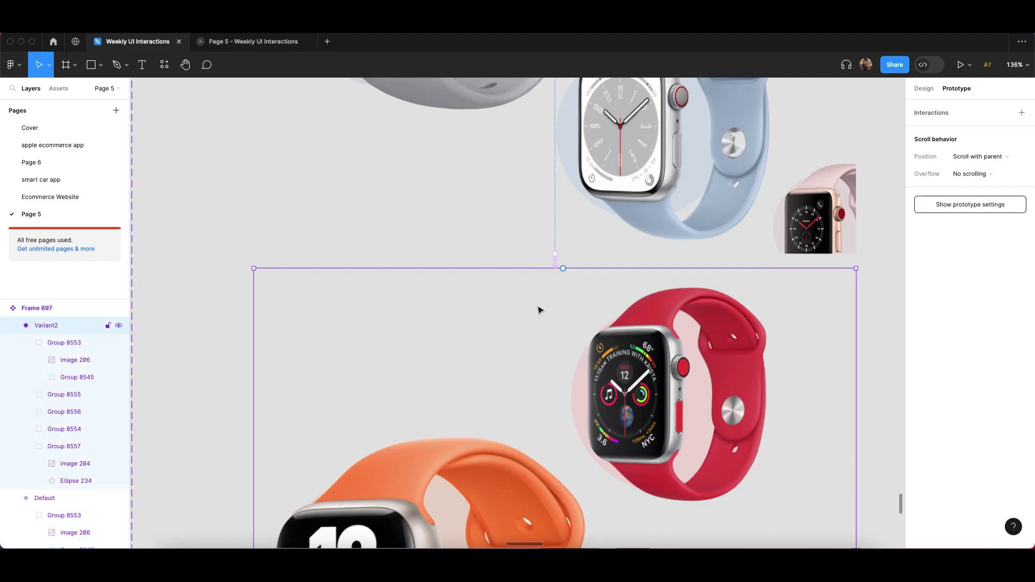
Connect Variant2 back to Default with an On drag interaction using Smart animate, Slow easing and 800 ms.
{"action": "left_click_drag", "start_coordinate": [563, 269], "coordinate": [577, 245]}
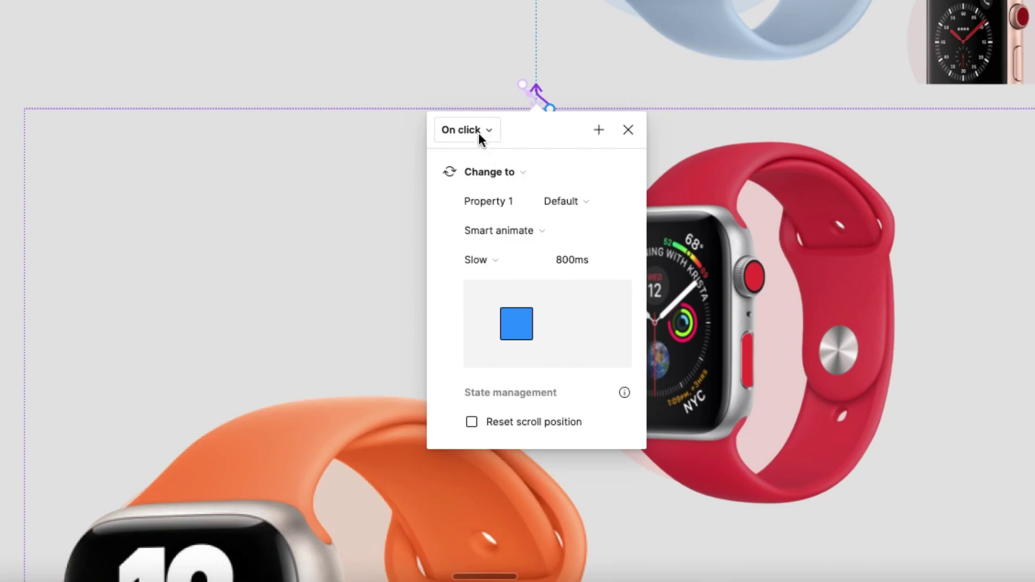
{"action": "left_click", "coordinate": [518, 281]}
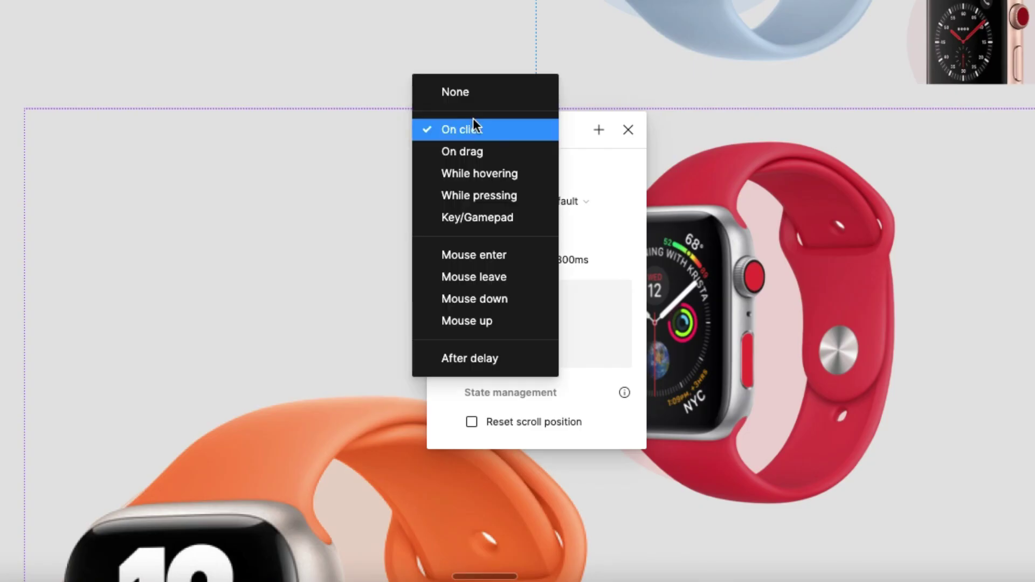
{"action": "left_click", "coordinate": [521, 290]}
{"action": "left_click", "coordinate": [506, 260]}
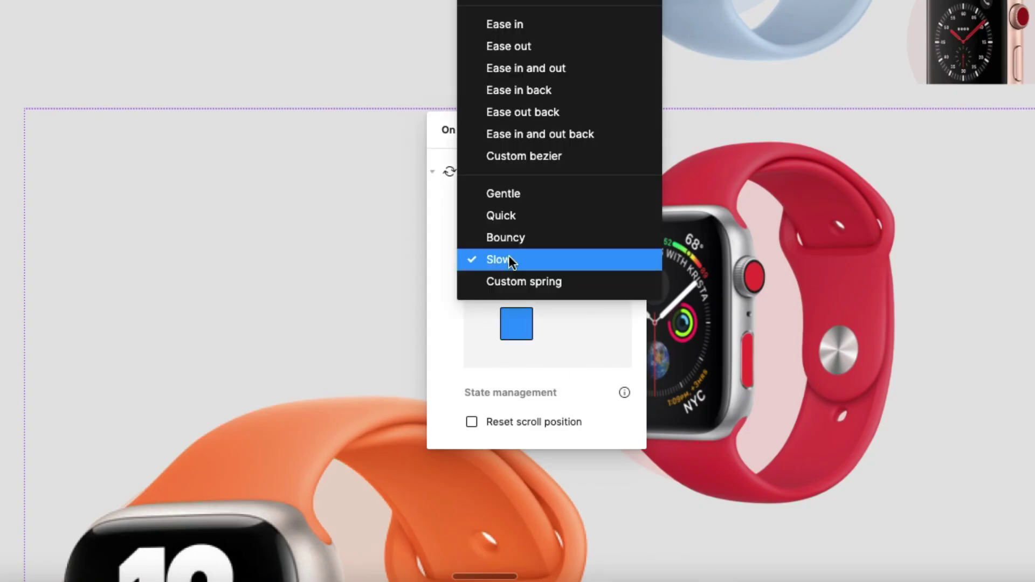
{"action": "left_click", "coordinate": [513, 261]}
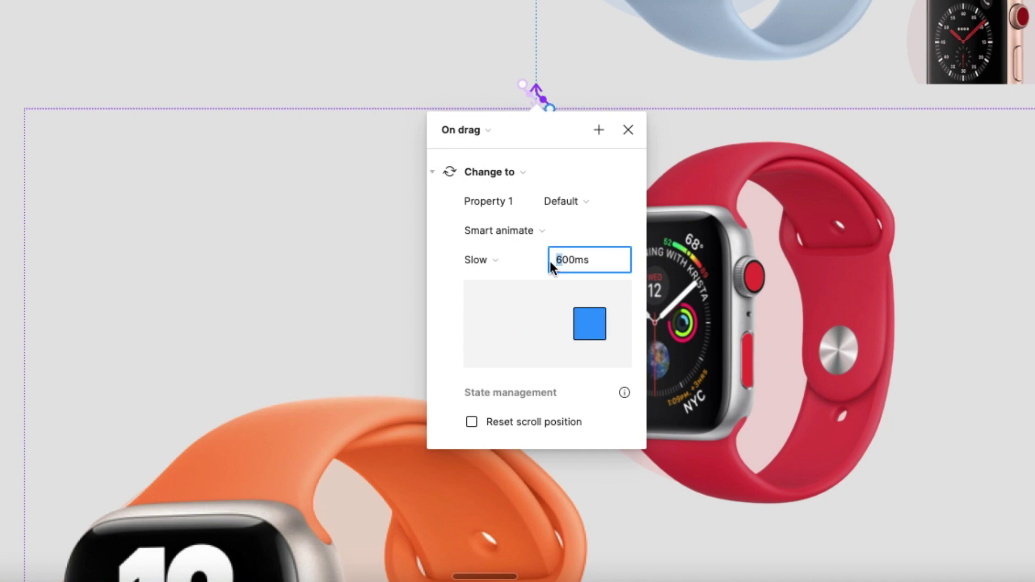
{"action": "type", "text": "8"}
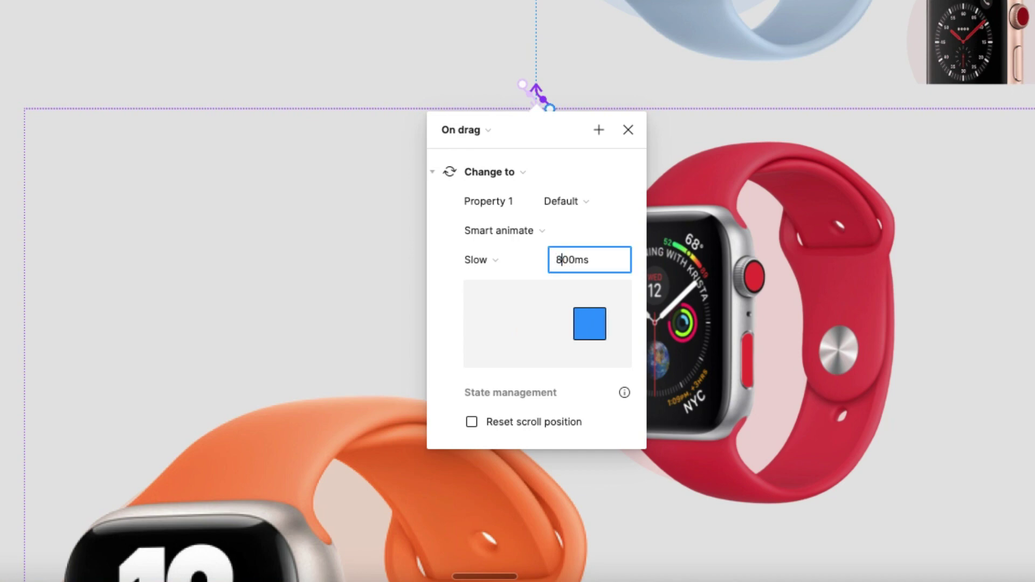
{"action": "left_click", "coordinate": [632, 132]}
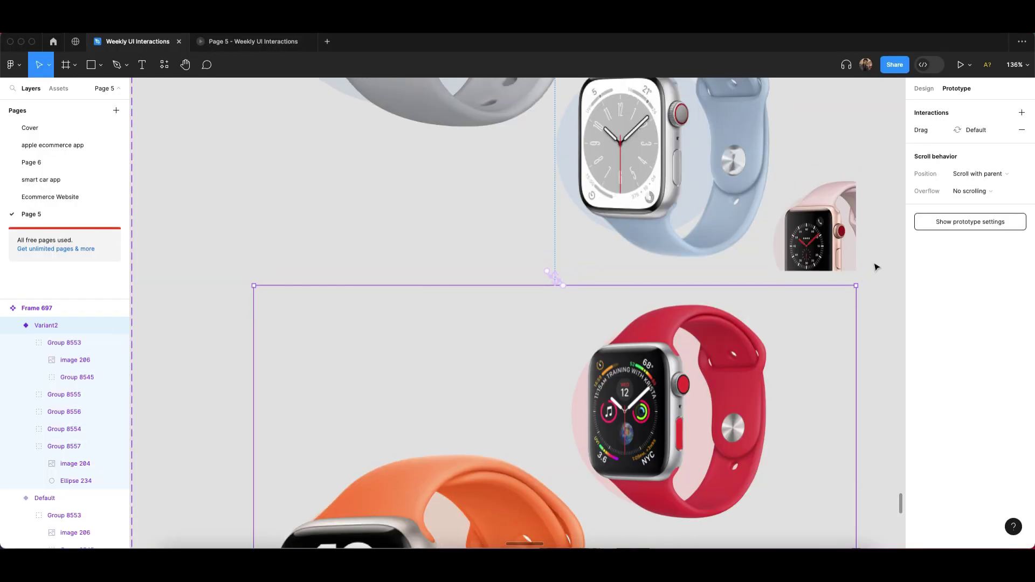
Delete the static watches from the Pistacchio landing page frame.
{"action": "scroll", "coordinate": [601, 269], "scroll_direction": "up", "scroll_amount": 5}
{"action": "scroll", "coordinate": [601, 290], "scroll_direction": "down", "scroll_amount": 5}
{"action": "scroll", "coordinate": [578, 367], "scroll_direction": "up", "scroll_amount": 2}
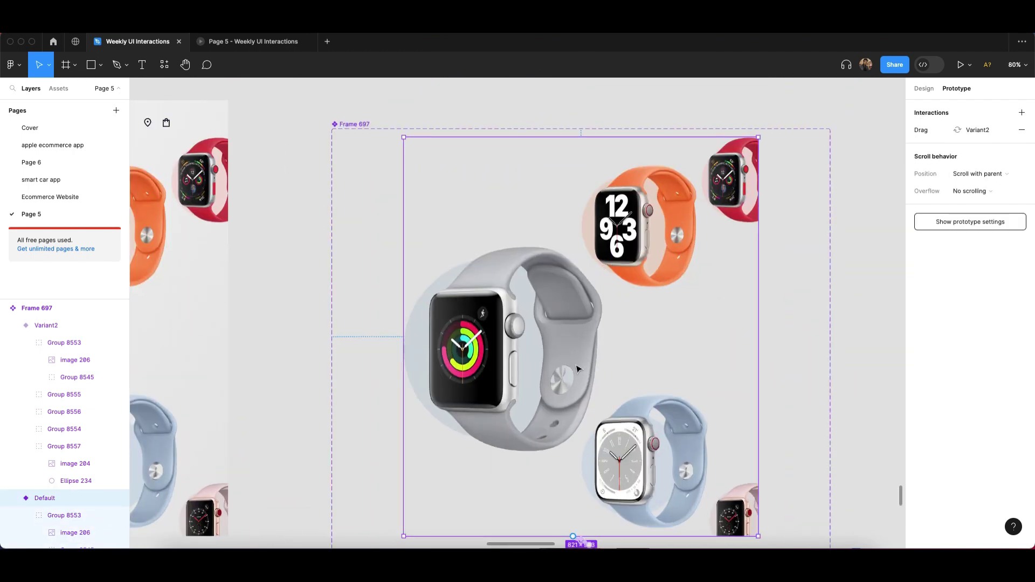
{"action": "scroll", "coordinate": [692, 254], "scroll_direction": "down", "scroll_amount": 3}
{"action": "left_click", "coordinate": [836, 250]}
{"action": "scroll", "coordinate": [819, 259], "scroll_direction": "left", "scroll_amount": 4}
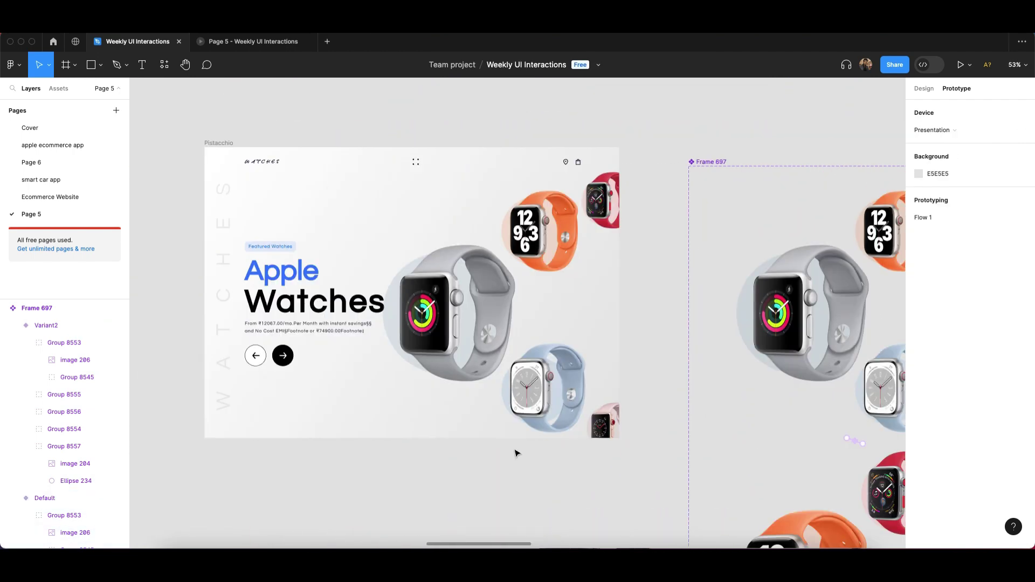
{"action": "scroll", "coordinate": [545, 304], "scroll_direction": "left", "scroll_amount": 1}
{"action": "left_click", "coordinate": [543, 304]}
{"action": "key", "text": "Delete"}
Paste an instance of the watch component into the Pistacchio frame and place it at the frame's lower right corner.
{"action": "left_click", "coordinate": [397, 233]}
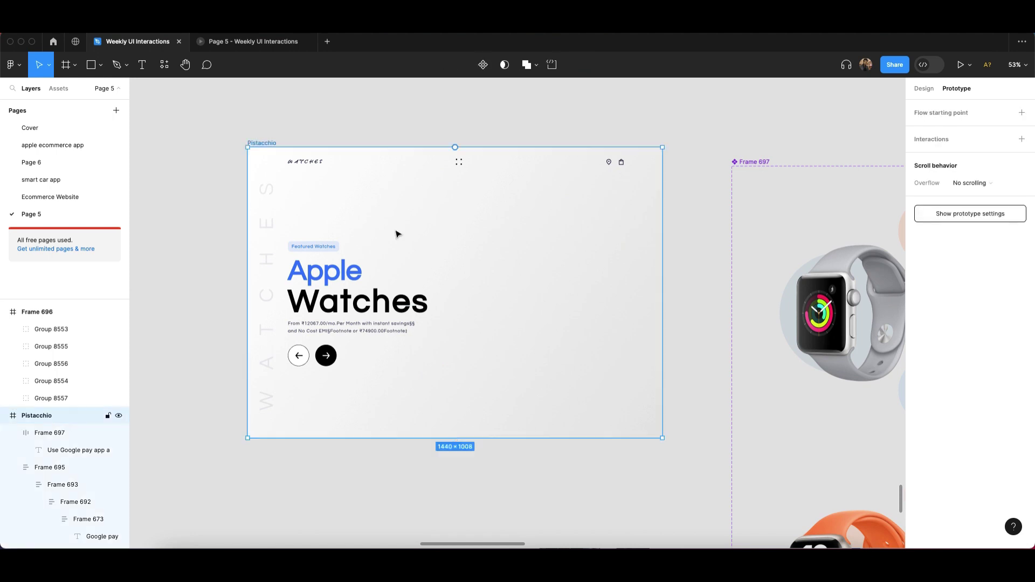
{"action": "scroll", "coordinate": [397, 233], "scroll_direction": "up", "scroll_amount": 3}
{"action": "key", "text": "super+v"}
{"action": "scroll", "coordinate": [490, 293], "scroll_direction": "down", "scroll_amount": 1}
{"action": "left_click_drag", "start_coordinate": [401, 304], "coordinate": [587, 319]}
{"action": "mouse_move", "coordinate": [524, 323]}
{"action": "left_mouse_down"}
{"action": "mouse_move", "coordinate": [527, 332]}
{"action": "mouse_move", "coordinate": [522, 305]}
{"action": "left_mouse_up"}
{"action": "scroll", "coordinate": [496, 345], "scroll_direction": "down", "scroll_amount": 6}
{"action": "scroll", "coordinate": [486, 350], "scroll_direction": "up", "scroll_amount": 3}
{"action": "scroll", "coordinate": [532, 327], "scroll_direction": "up", "scroll_amount": 5}
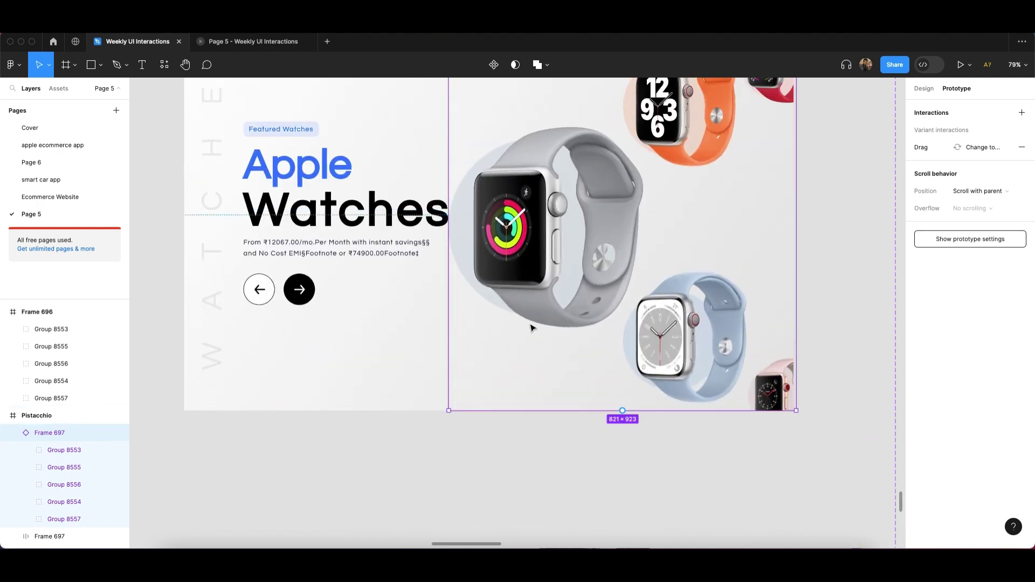
{"action": "scroll", "coordinate": [532, 326], "scroll_direction": "down", "scroll_amount": 2}
Preview the Pistacchio frame as a prototype to check the watch carousel, and close the preview.
{"action": "left_click", "coordinate": [767, 236]}
{"action": "left_click", "coordinate": [411, 231]}
{"action": "scroll", "coordinate": [485, 323], "scroll_direction": "left", "scroll_amount": 3}
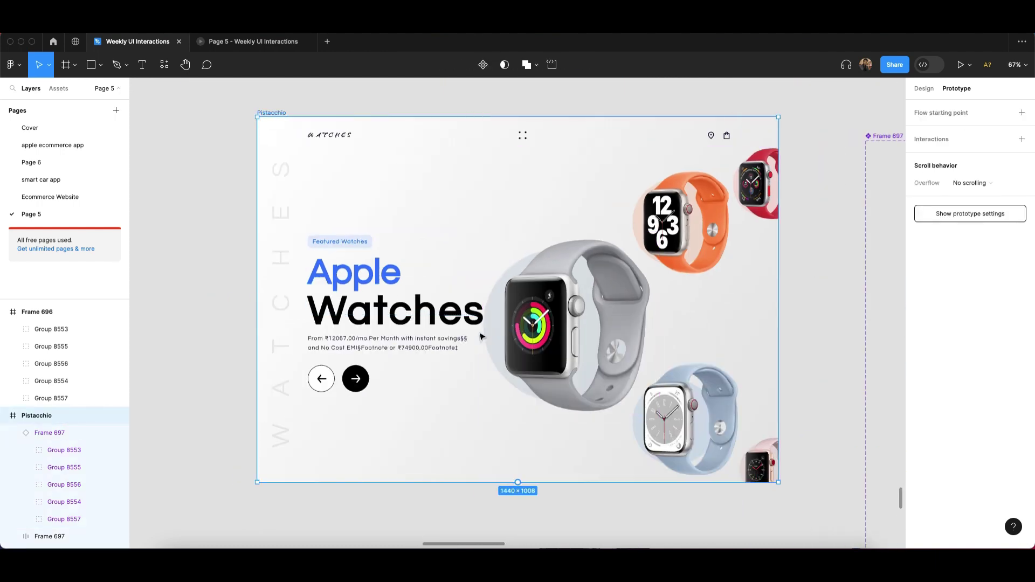
{"action": "scroll", "coordinate": [605, 279], "scroll_direction": "up", "scroll_amount": 2}
{"action": "scroll", "coordinate": [614, 254], "scroll_direction": "right", "scroll_amount": 2}
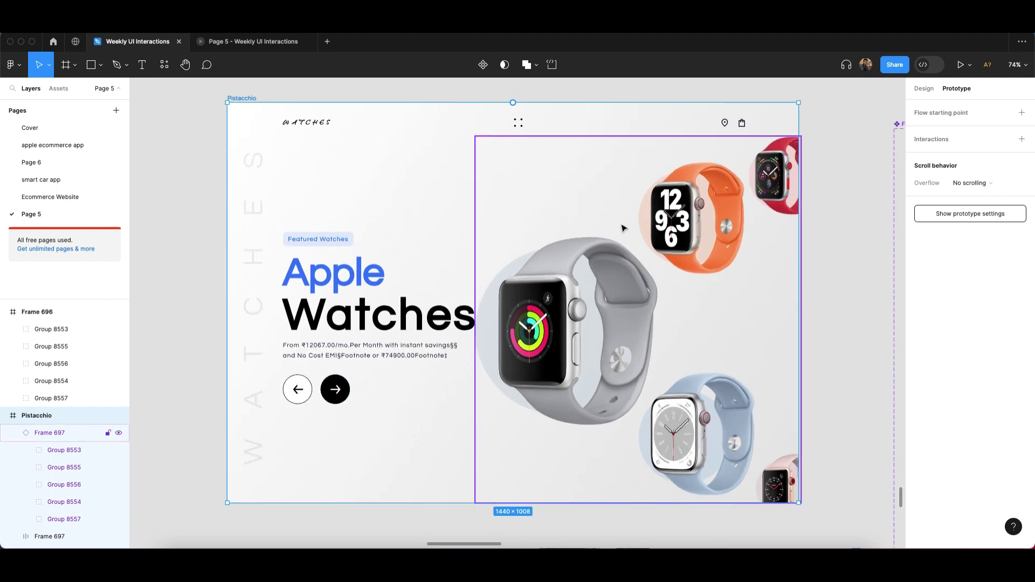
{"action": "key", "text": "shift+space"}
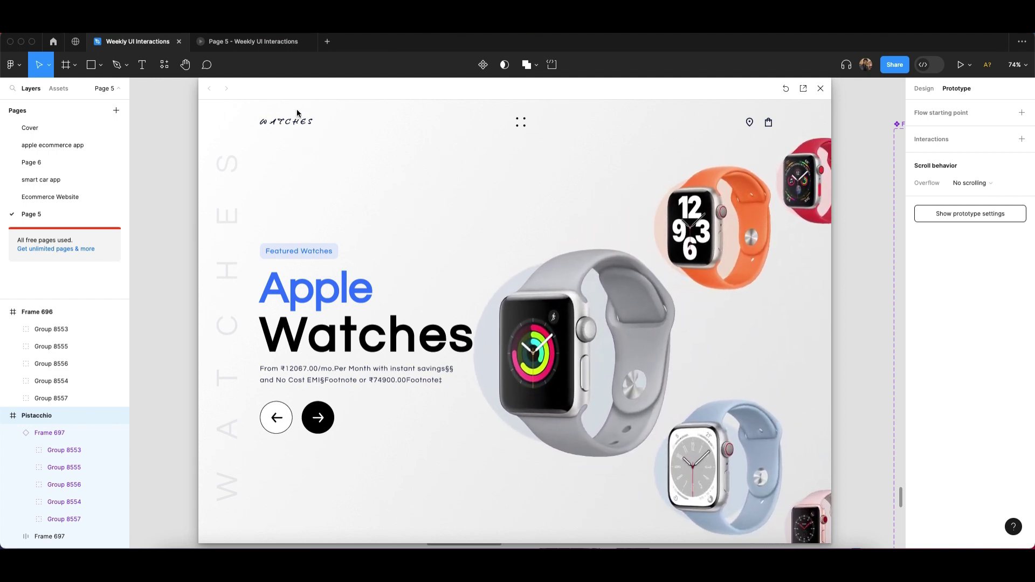
{"action": "left_click", "coordinate": [820, 89]}
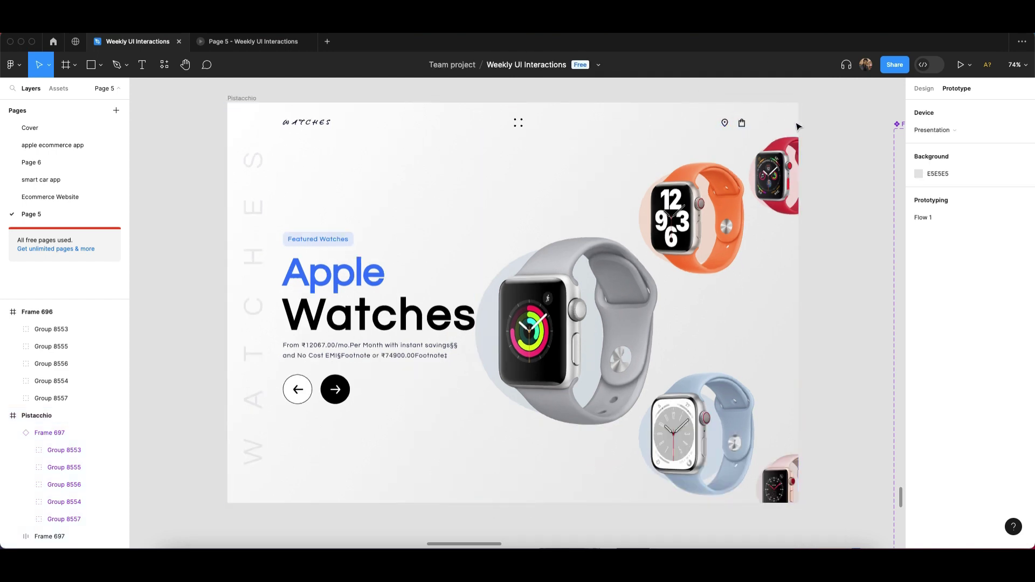